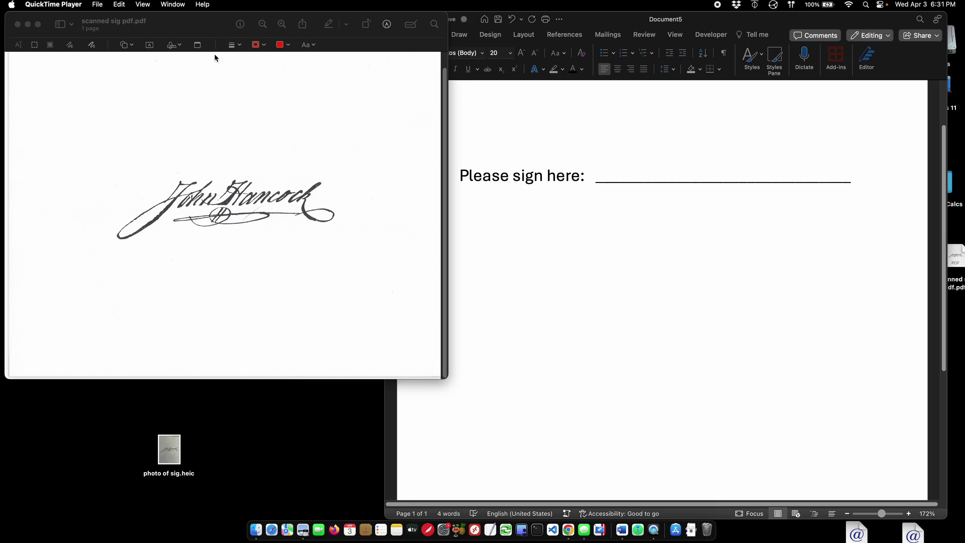
Bring the scanned signature PDF forward with the Markup toolbar and Rectangular Selection active.
click(209, 29)
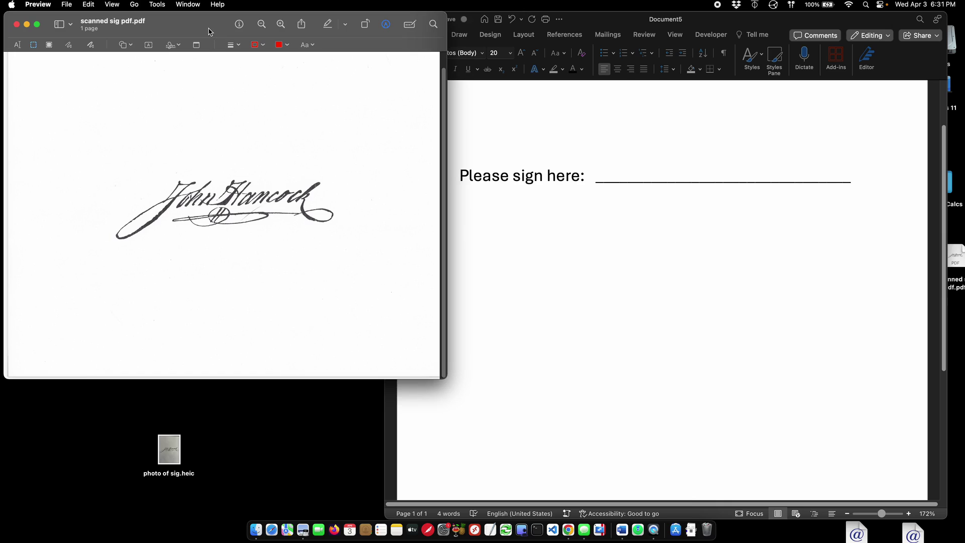
click(386, 25)
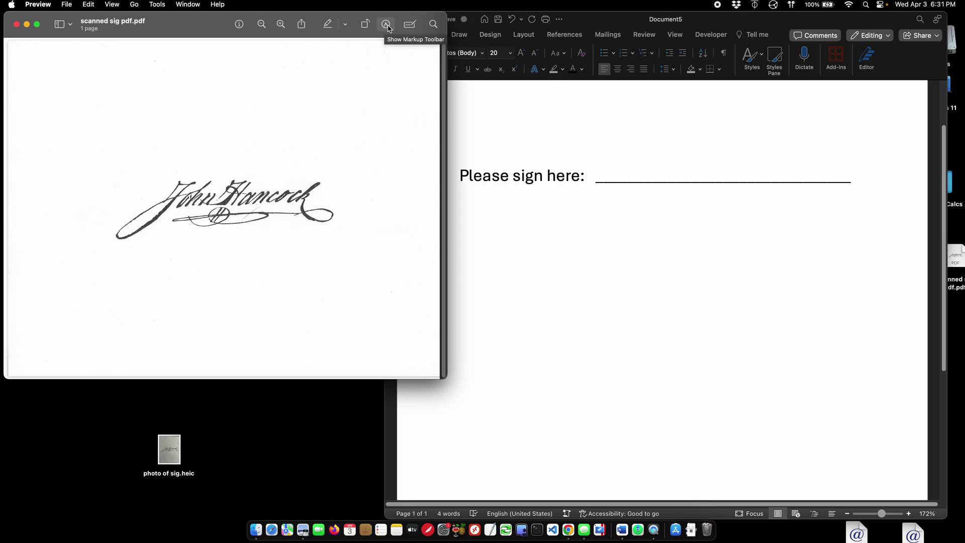
click(386, 24)
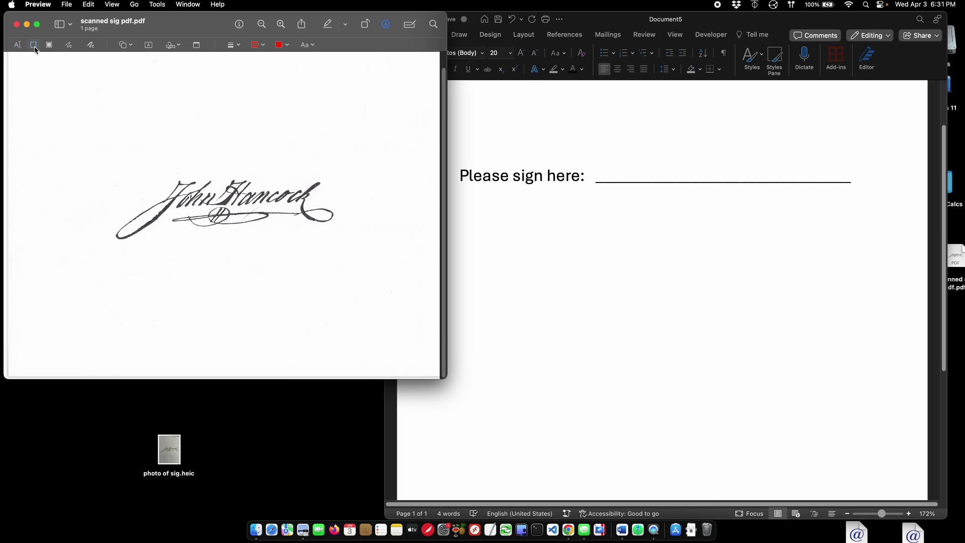
click(35, 49)
Draw a tight rectangle around the John Hancock signature and copy it.
mouse_move(87, 140)
mouse_down()
mouse_move(136, 176)
mouse_move(325, 254)
mouse_move(346, 242)
mouse_up()
drag(87, 141, 112, 157)
click(88, 4)
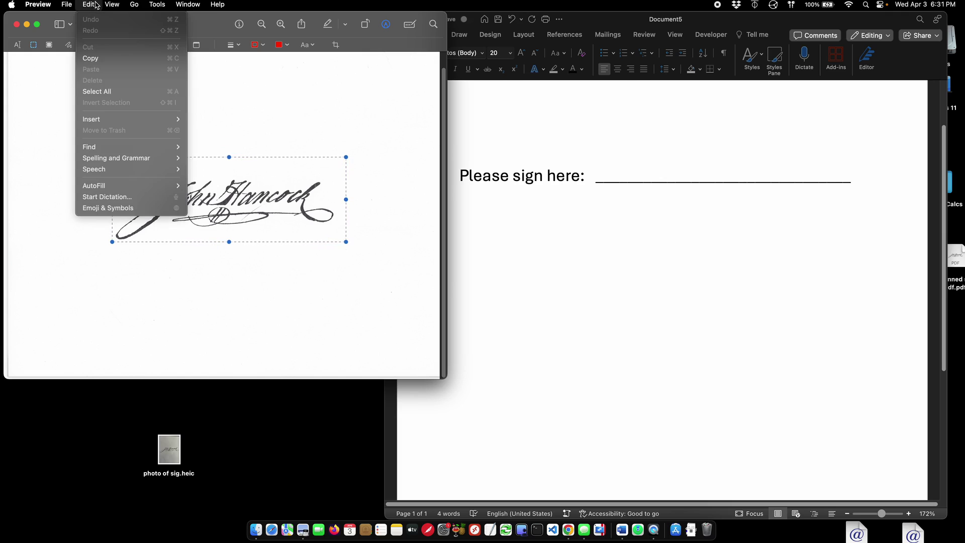
click(95, 58)
Paste the copied signature into Word below the 'Please sign here' line and select it.
click(587, 200)
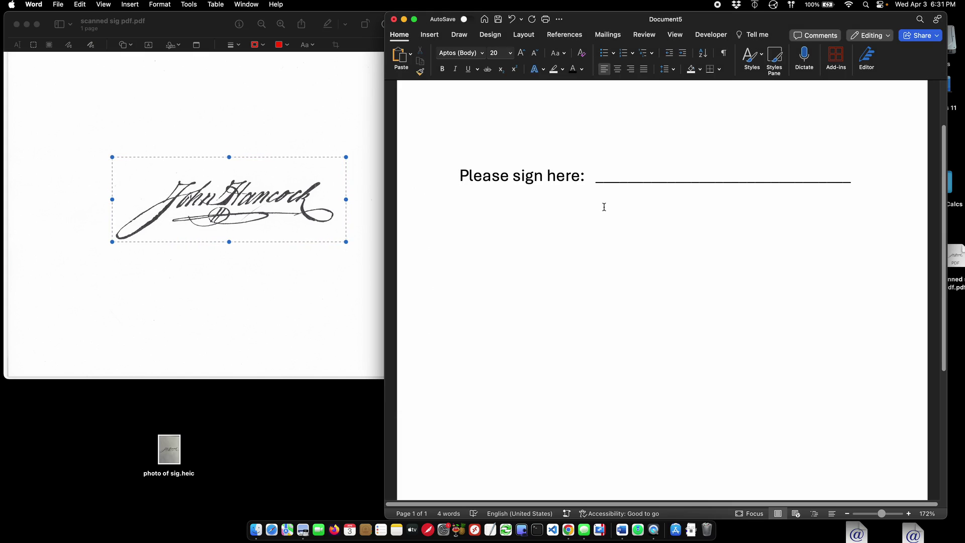
right_click(617, 216)
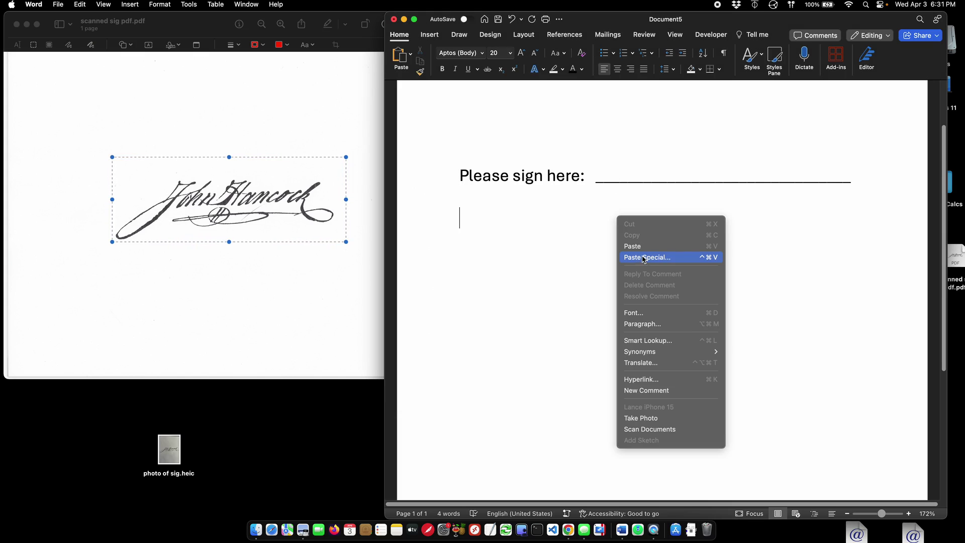
click(642, 247)
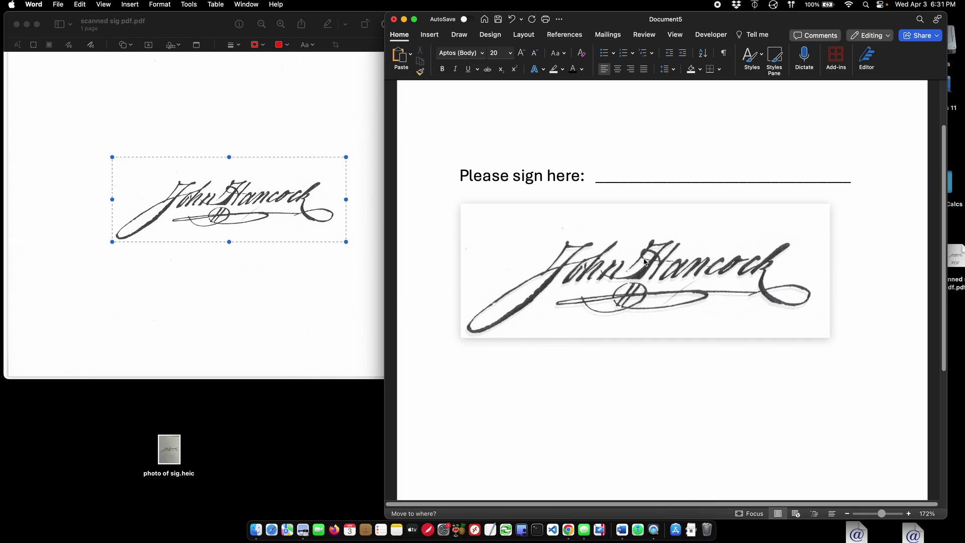
click(642, 264)
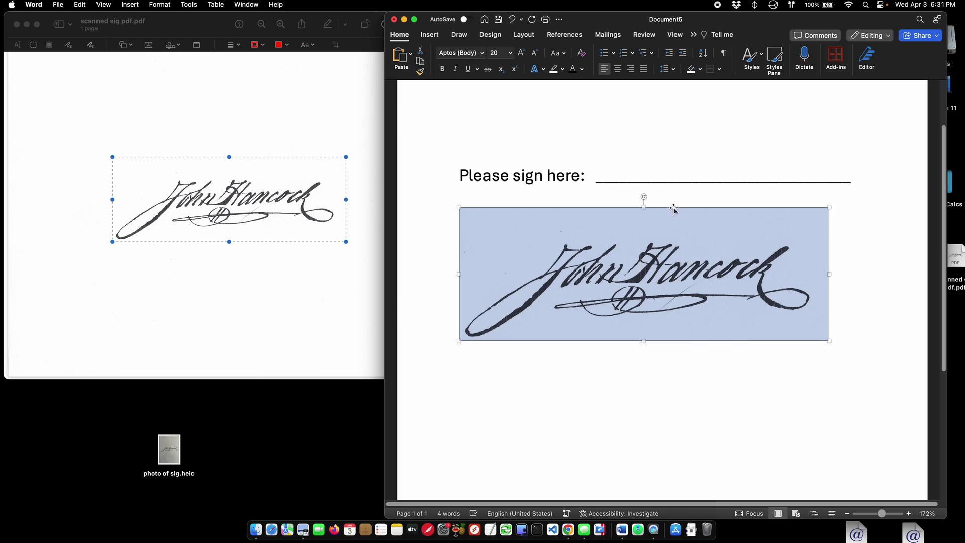
Set the signature picture's text wrapping to Behind text in Size and Position.
right_click(665, 244)
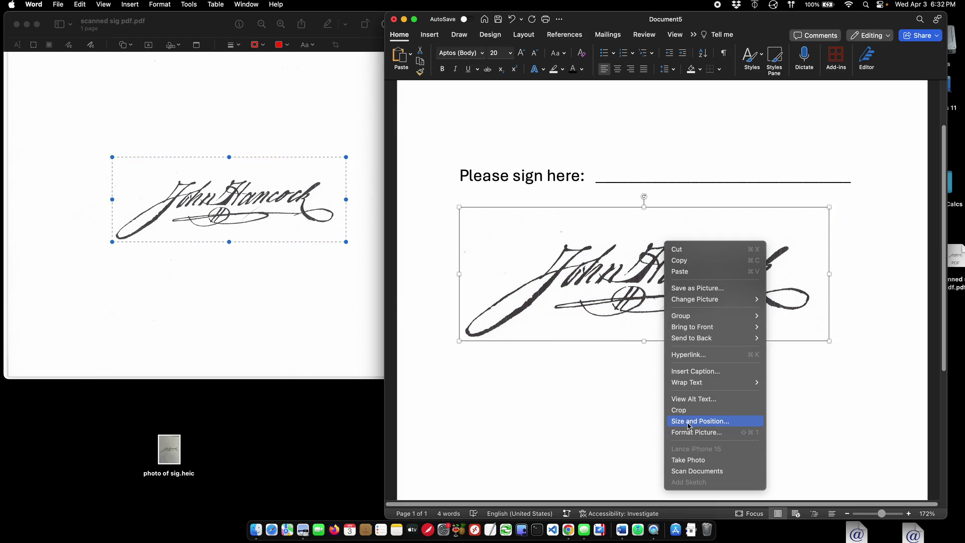
click(700, 420)
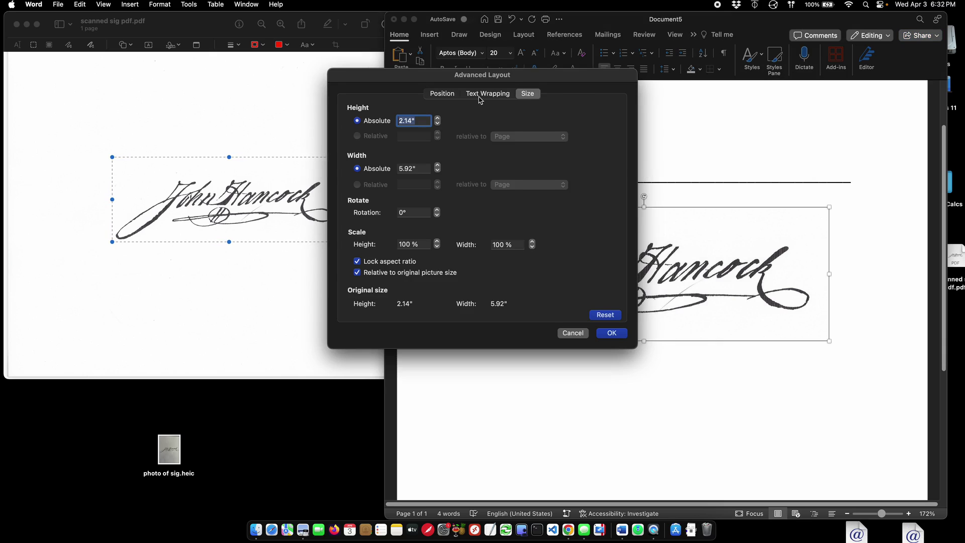
click(489, 94)
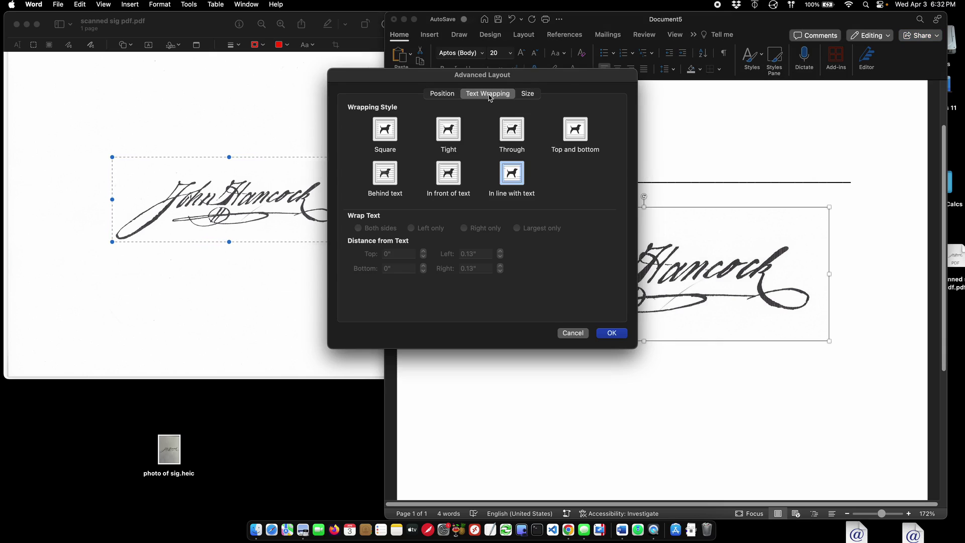
click(384, 175)
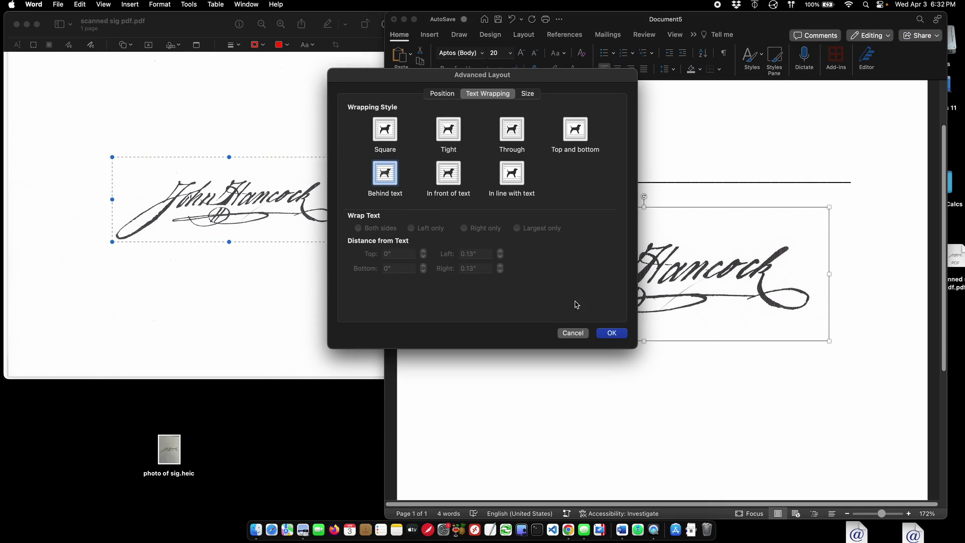
click(612, 333)
Move the signature onto the 'Please sign here' line, shrink it to about 4.73 × 1.71 inches, and fine-tune it.
drag(644, 290, 702, 194)
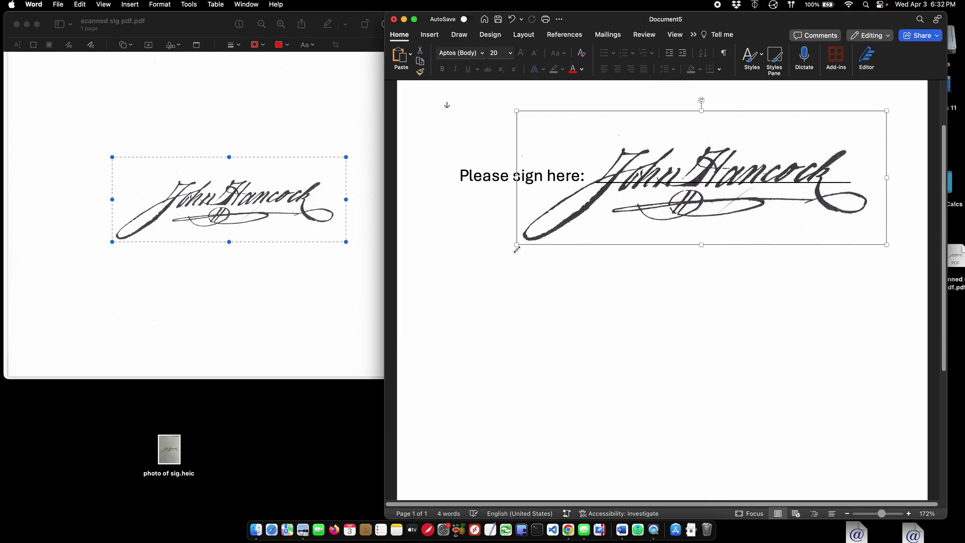
drag(516, 244, 591, 218)
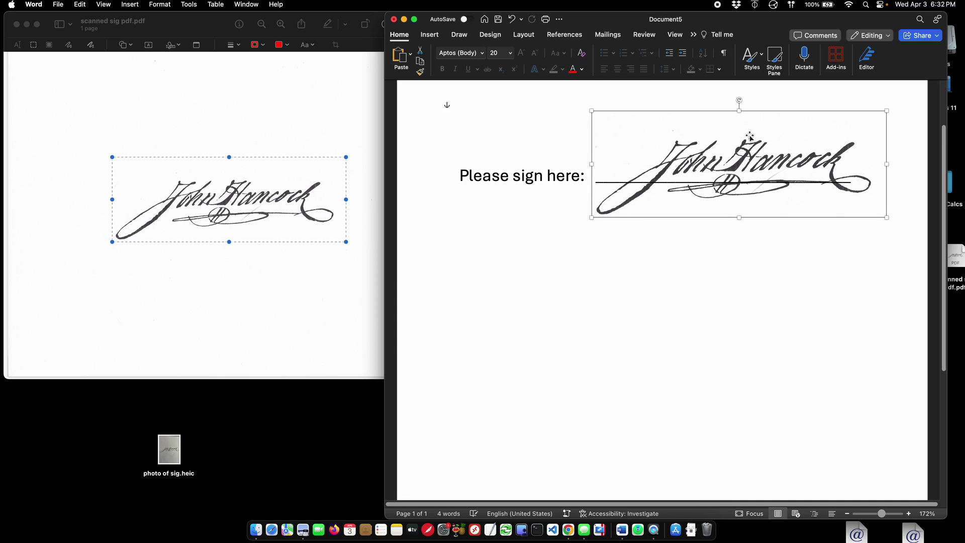
drag(757, 150, 742, 157)
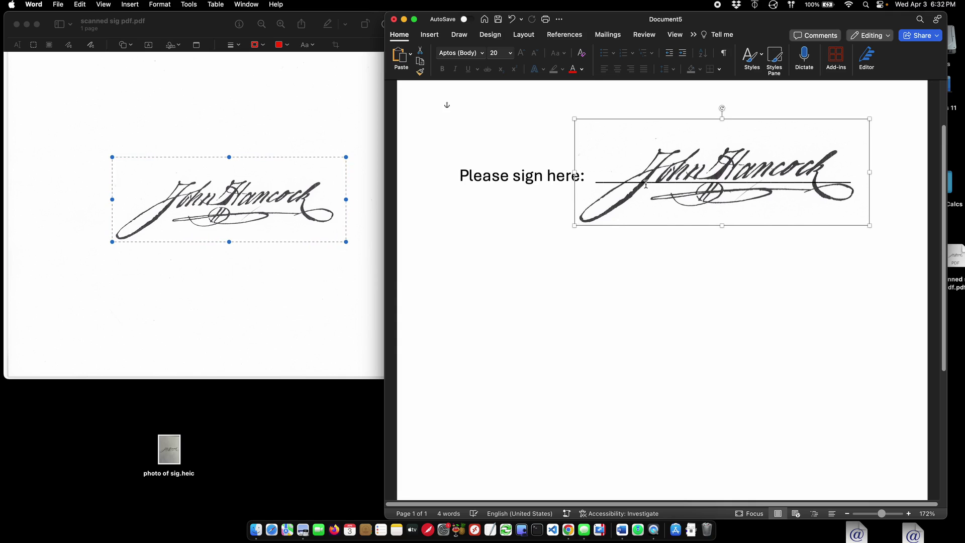
click(703, 154)
mouse_move(704, 153)
mouse_down()
mouse_move(597, 157)
mouse_move(700, 148)
mouse_move(692, 163)
mouse_up()
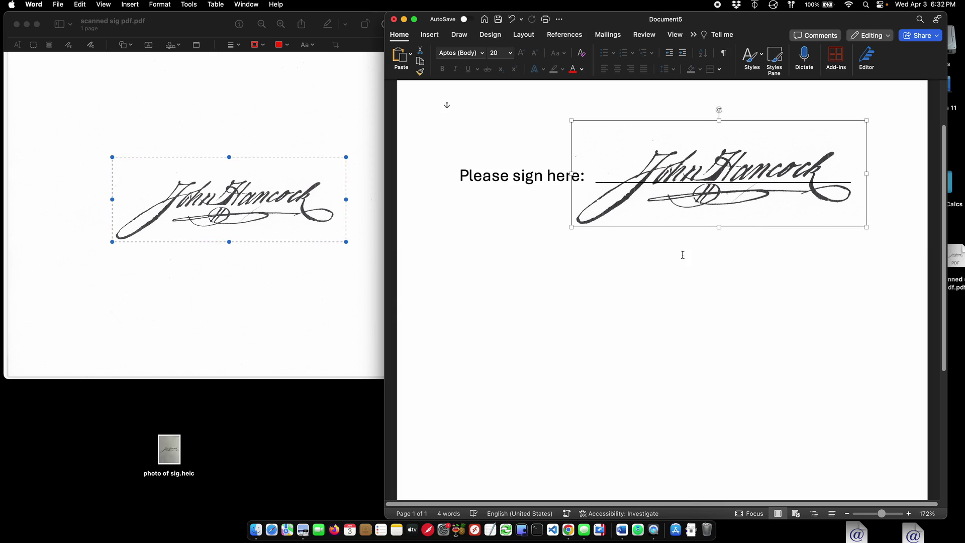
Delete the signature image from Word and open 'photo of sig.heic' in Preview.
key(Delete)
click(212, 96)
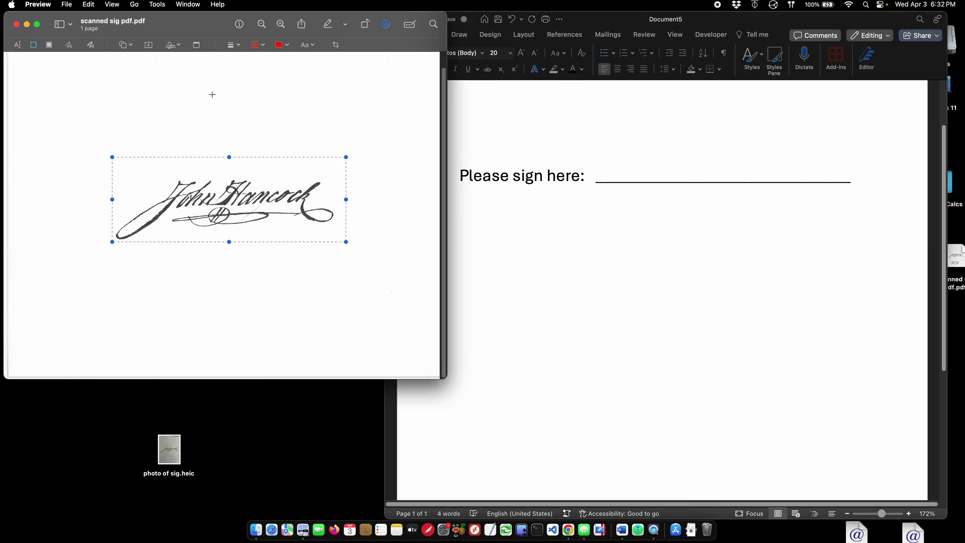
double_click(169, 448)
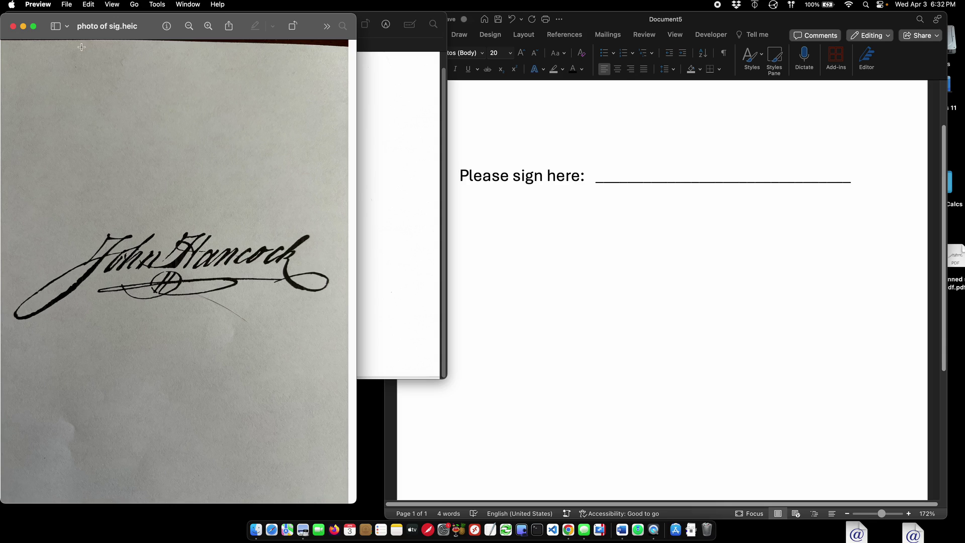
Export the photo to the Desktop as a PNG named 'photo of sig'.
click(66, 4)
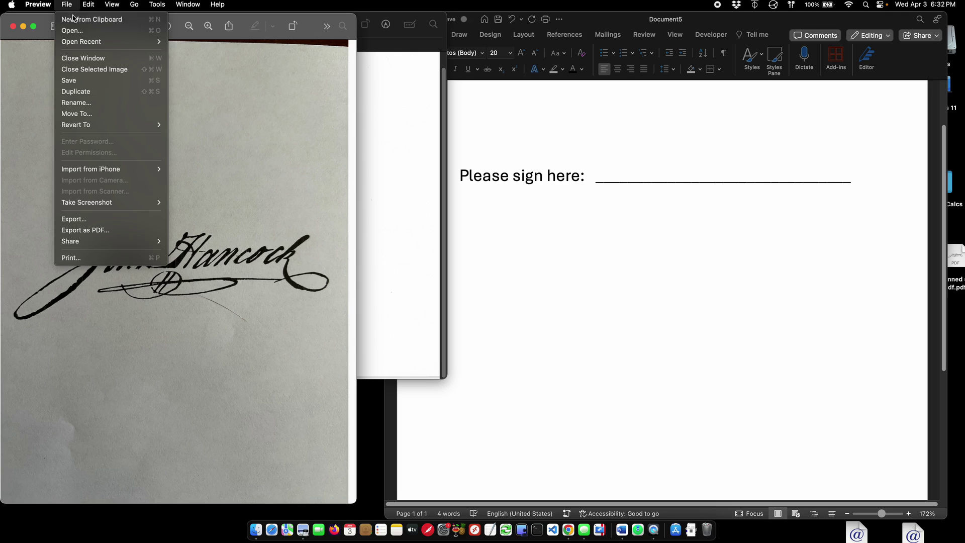
click(86, 220)
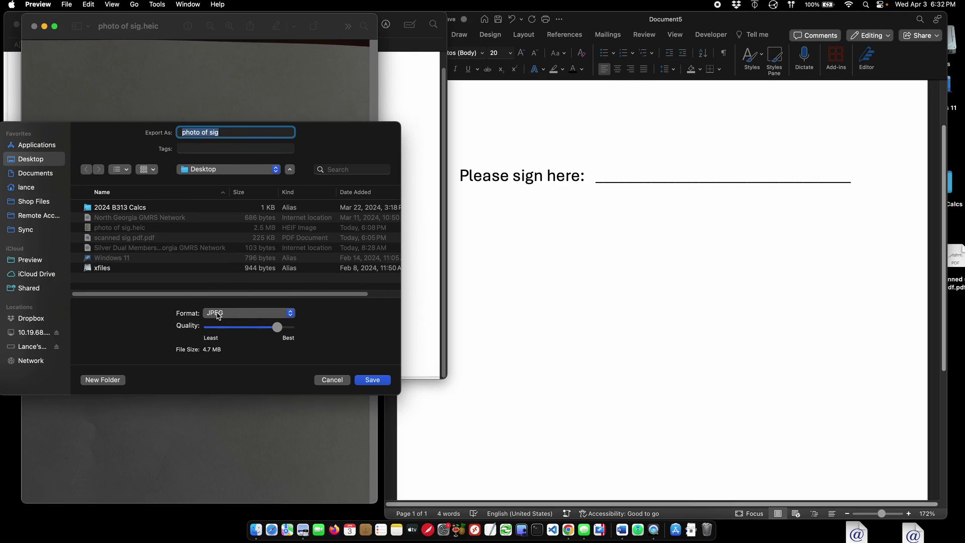
click(217, 315)
click(212, 358)
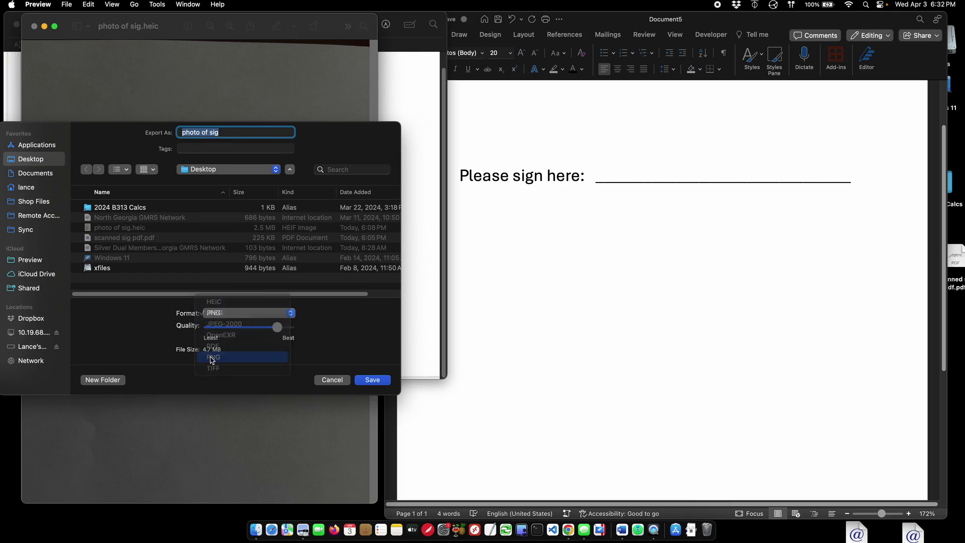
click(371, 380)
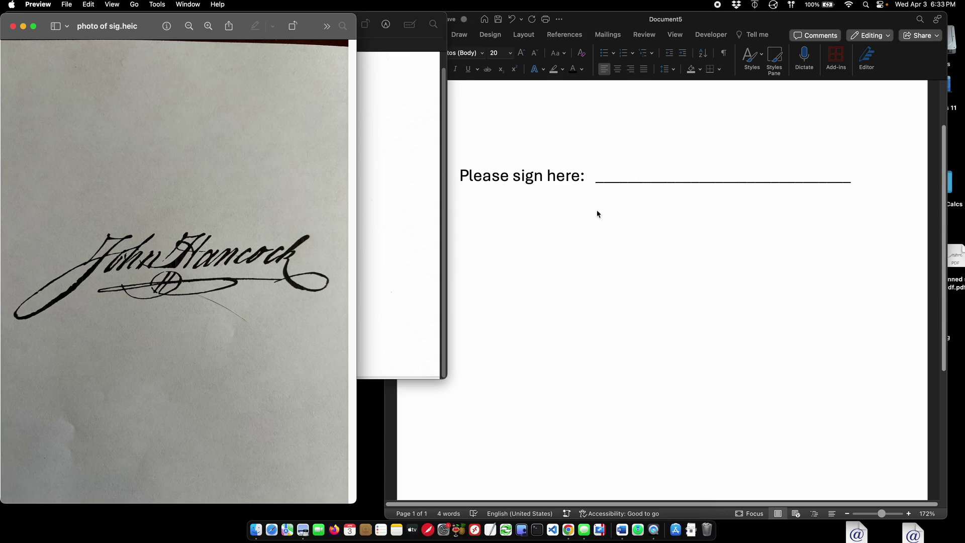
Close the HEIC photo, shift Word left, and open the exported PNG with Markup tools showing.
click(13, 26)
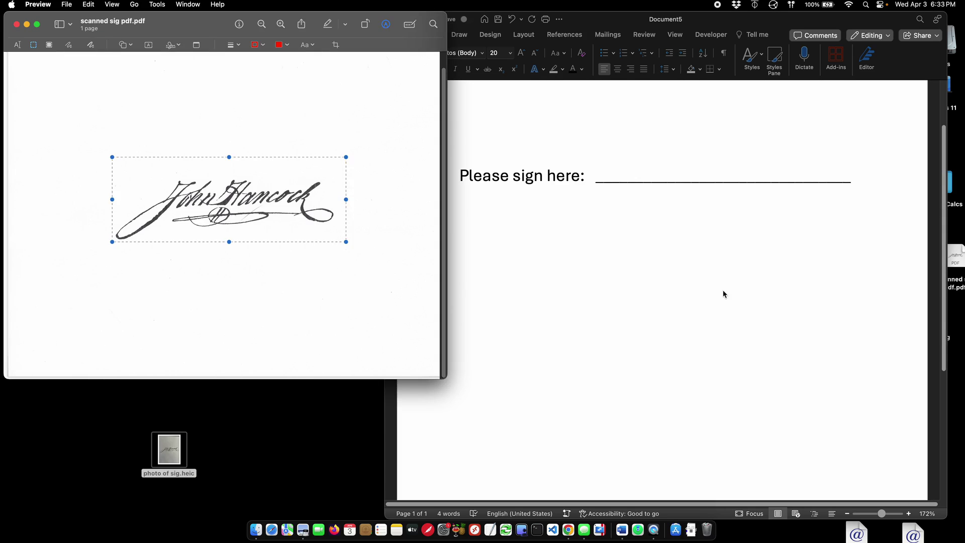
click(744, 26)
drag(744, 26, 714, 26)
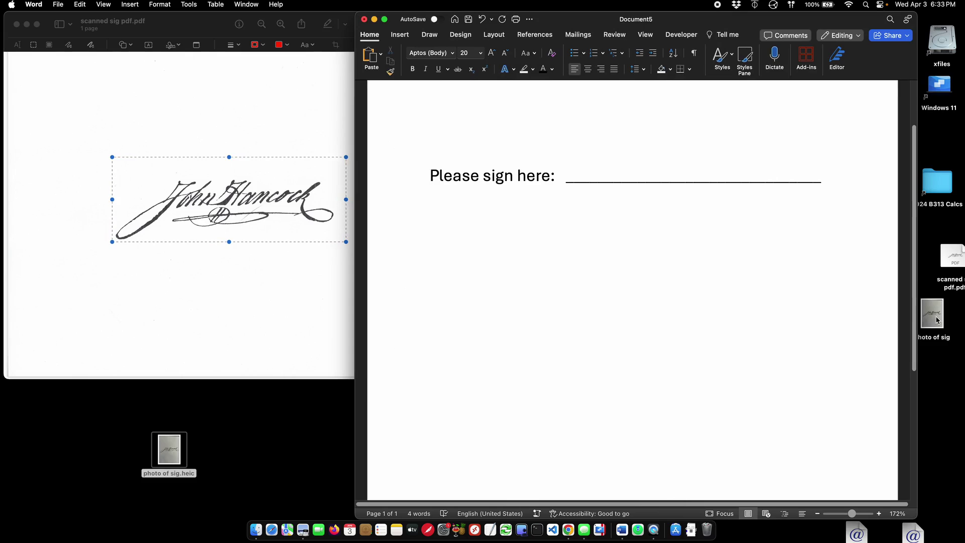
click(288, 208)
double_click(169, 448)
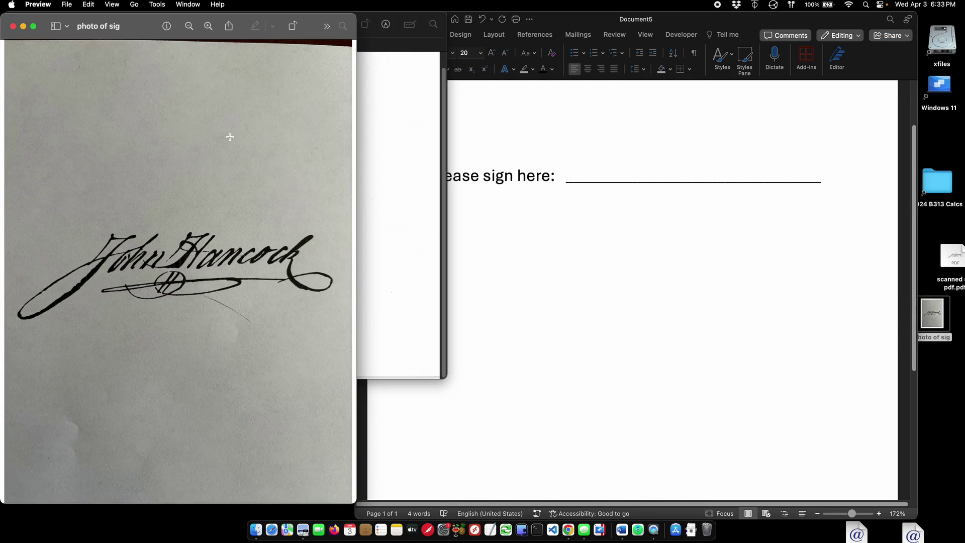
click(326, 26)
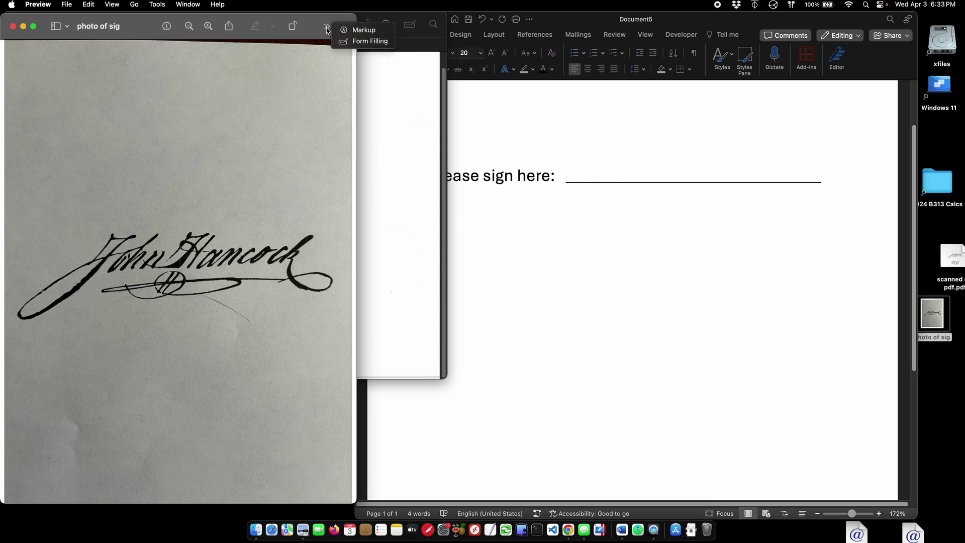
click(363, 32)
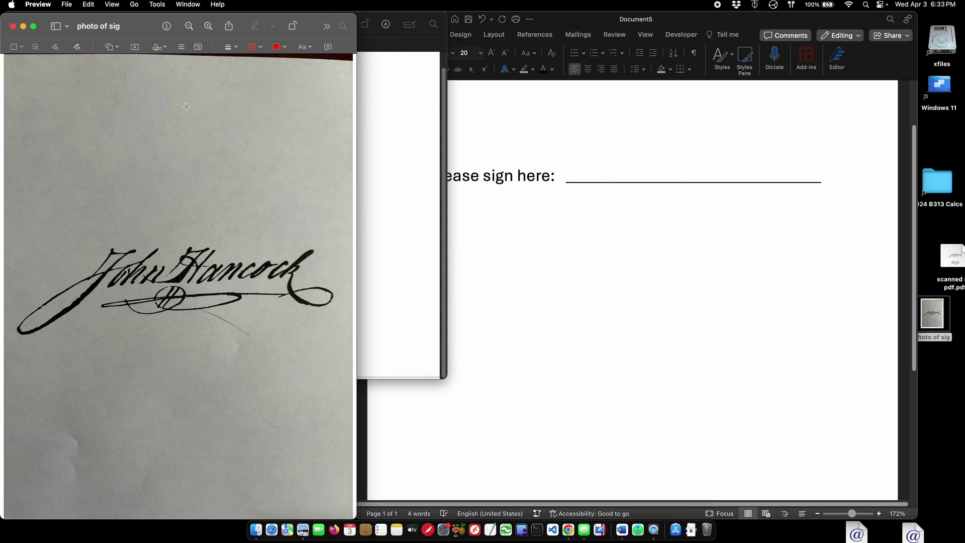
Remove the grey paper background with Instant Alpha.
click(36, 49)
drag(70, 88, 71, 88)
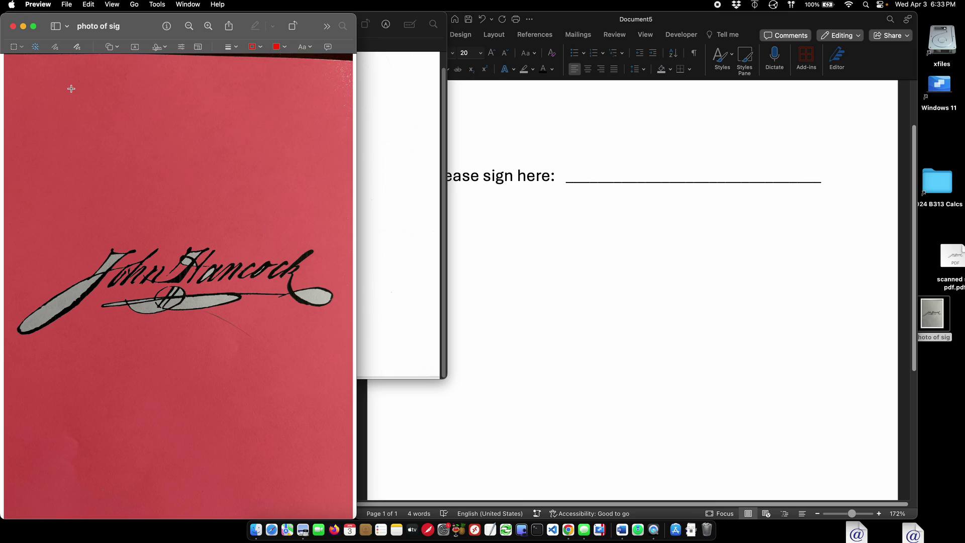
drag(71, 88, 71, 89)
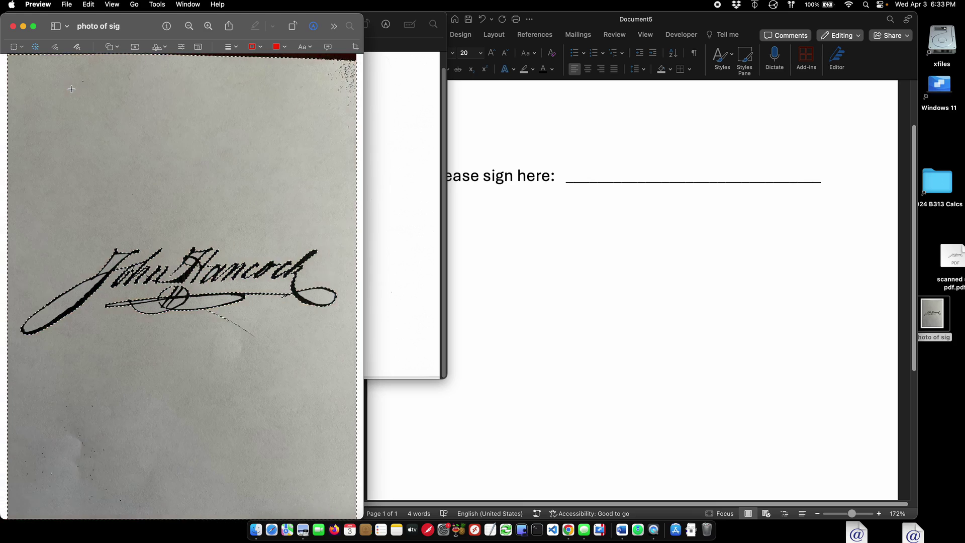
key(Delete)
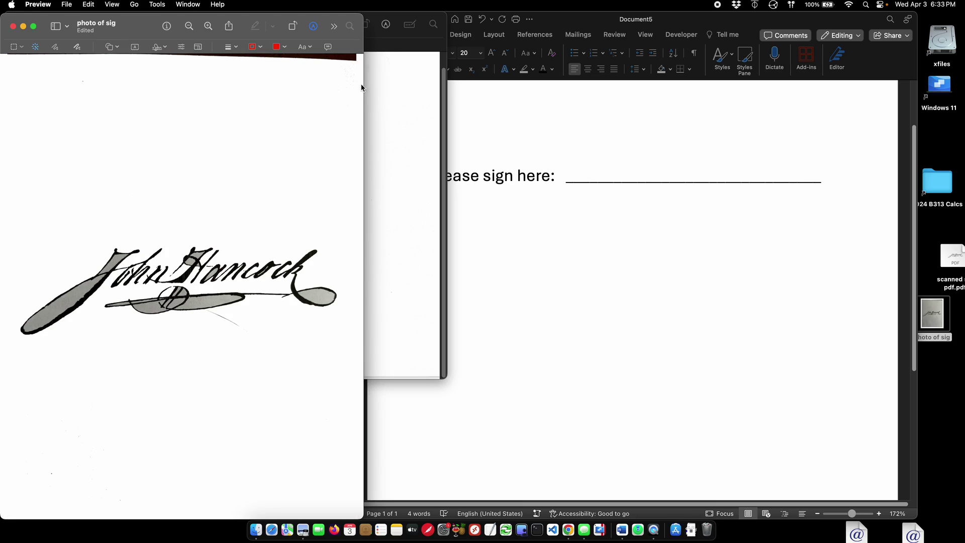
Zoom in and erase the grey fills in the left oval and inside the J.
drag(363, 89, 574, 92)
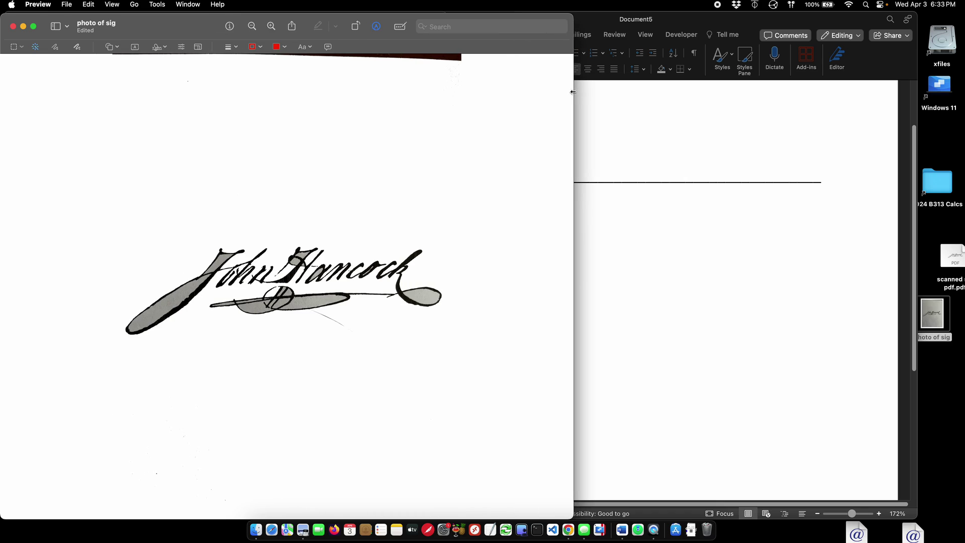
click(272, 26)
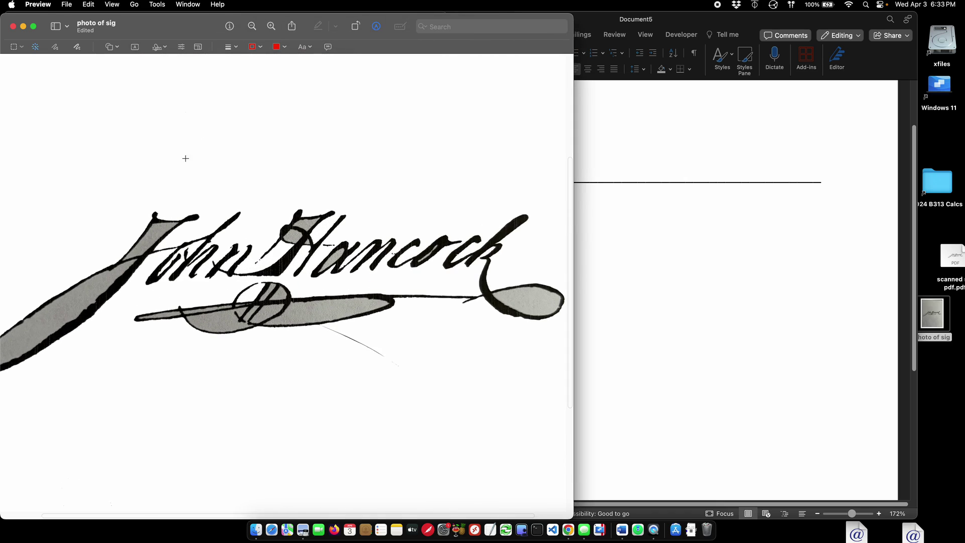
drag(276, 516, 223, 516)
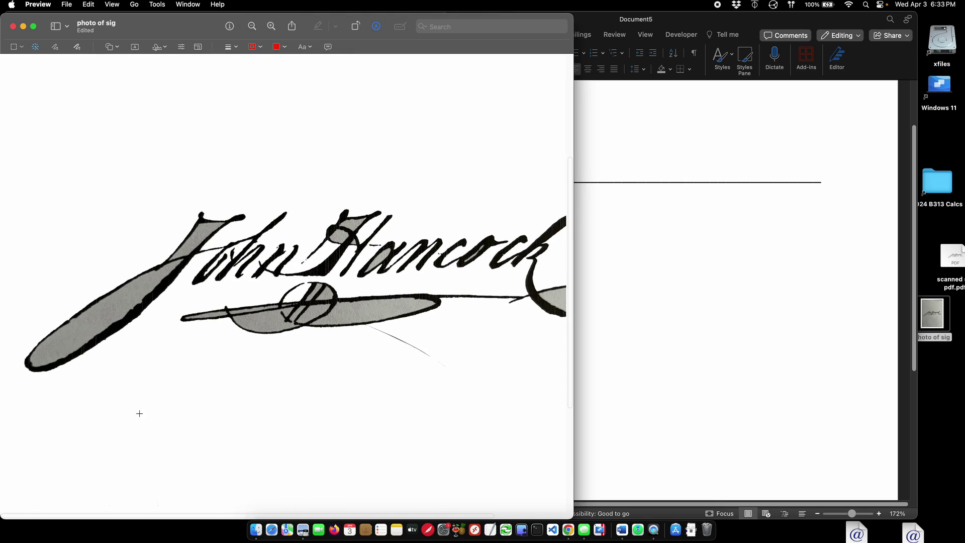
drag(148, 282, 123, 295)
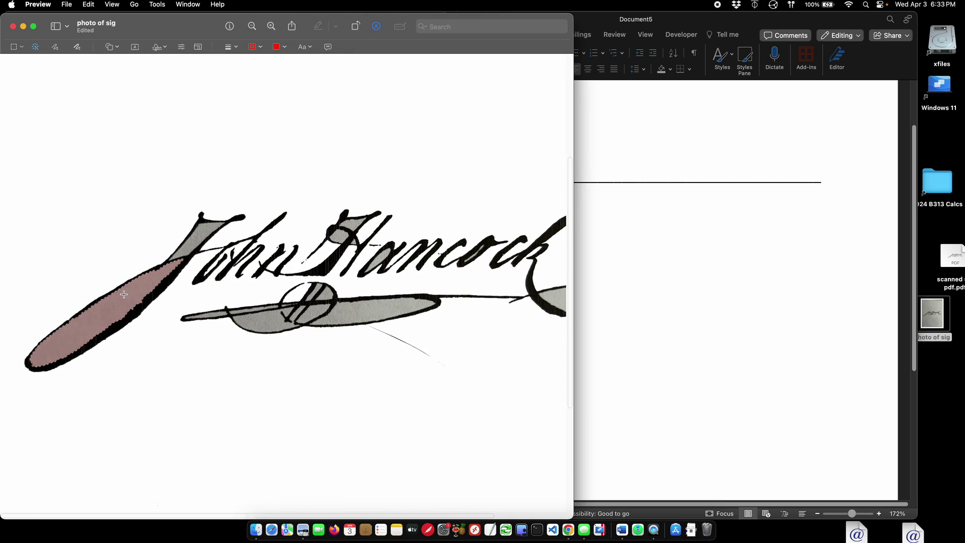
key(Delete)
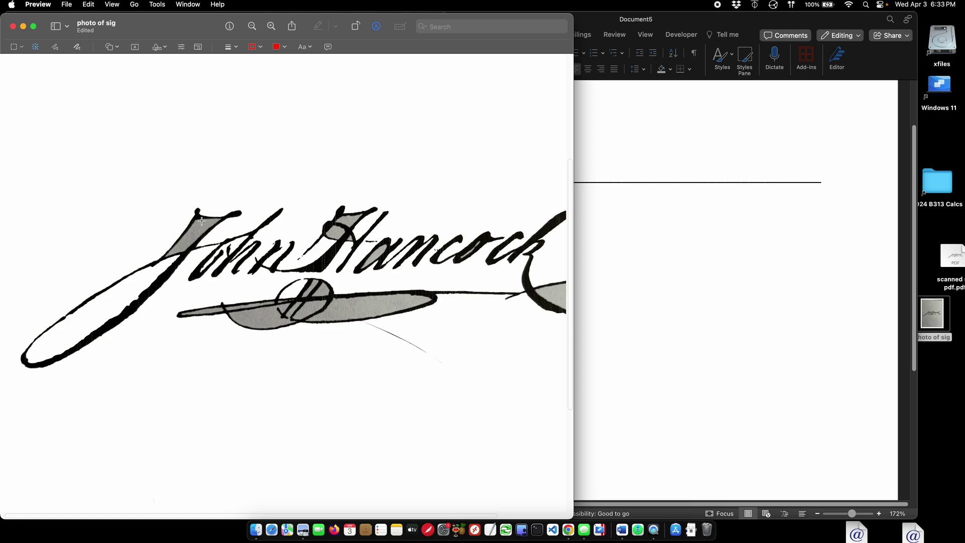
drag(201, 222, 196, 234)
key(Delete)
Erase the grey patches in the flourishes, lower ellipses, the H, and the end loop.
mouse_move(209, 308)
mouse_down()
mouse_move(201, 307)
mouse_move(230, 303)
mouse_up()
key(Delete)
key(Delete)
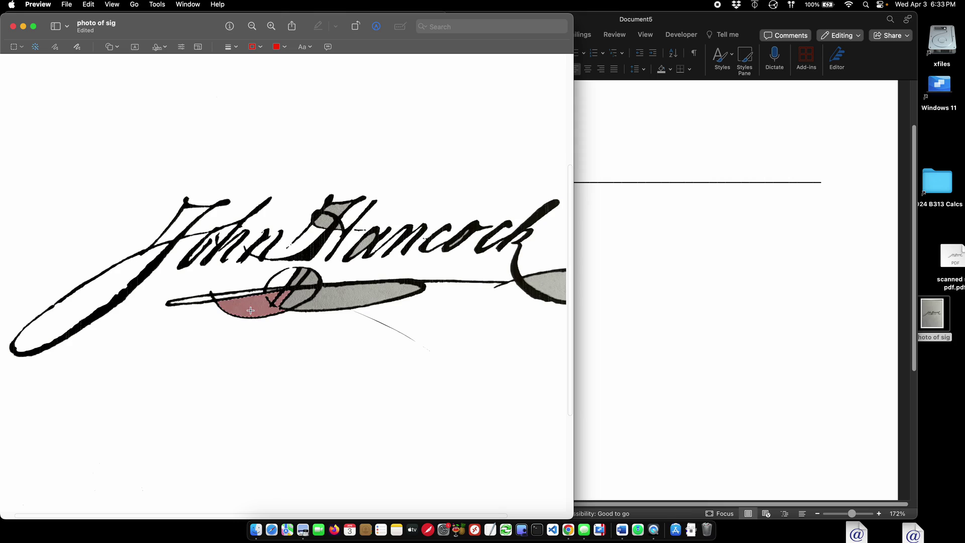
key(Delete)
drag(321, 299, 361, 297)
key(Delete)
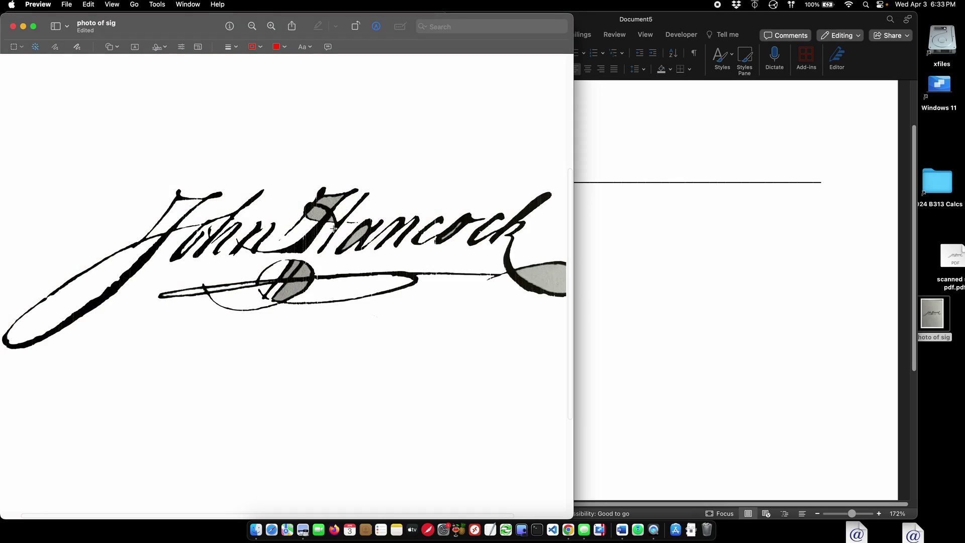
mouse_move(327, 203)
mouse_down()
mouse_move(314, 219)
mouse_move(354, 225)
mouse_up()
key(Delete)
key(Delete)
key(Delete)
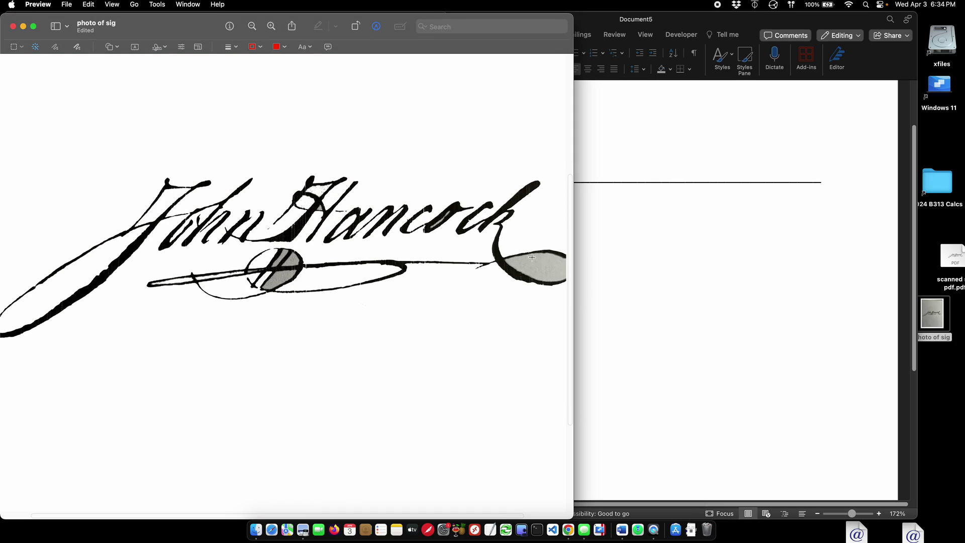
drag(532, 257, 554, 270)
key(Delete)
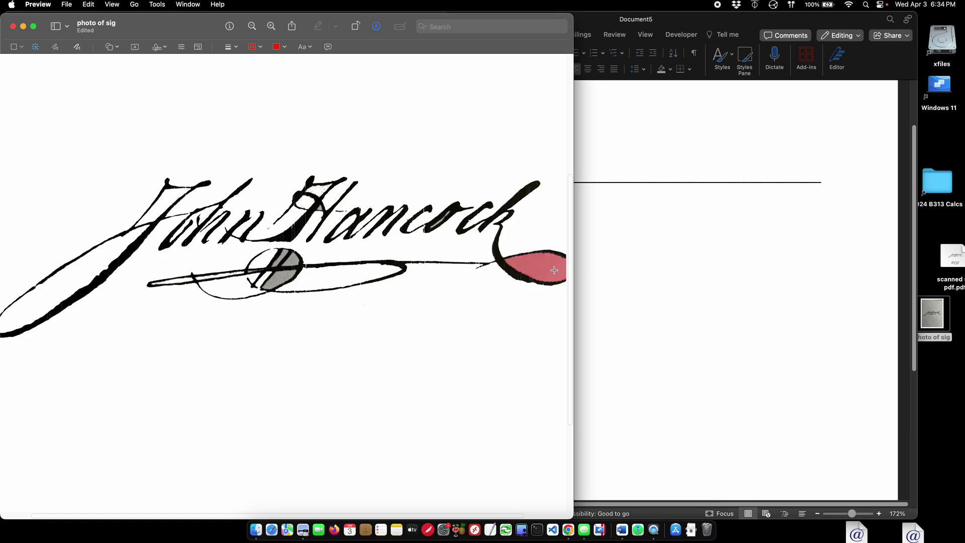
key(Delete)
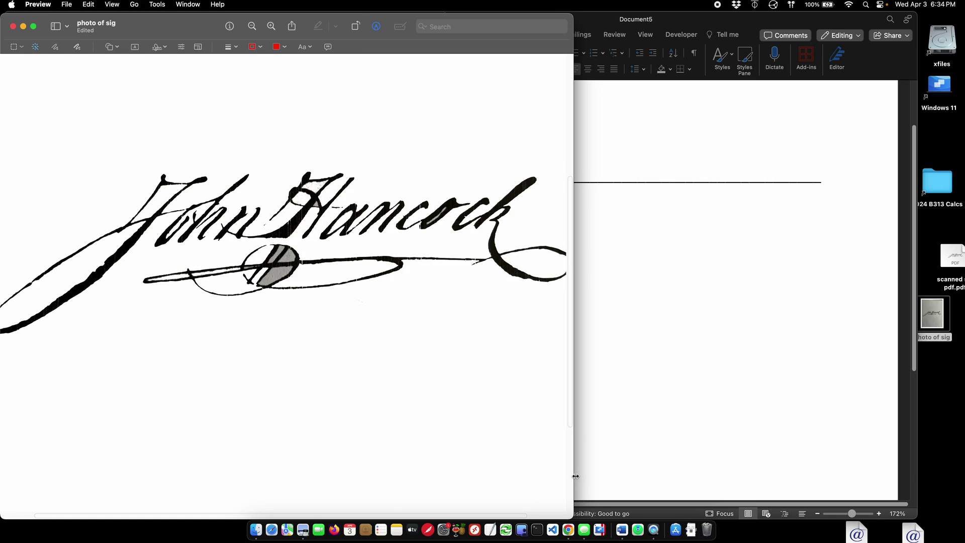
Clear the last grey patches inside the circled mark, then zoom out.
drag(574, 475, 612, 465)
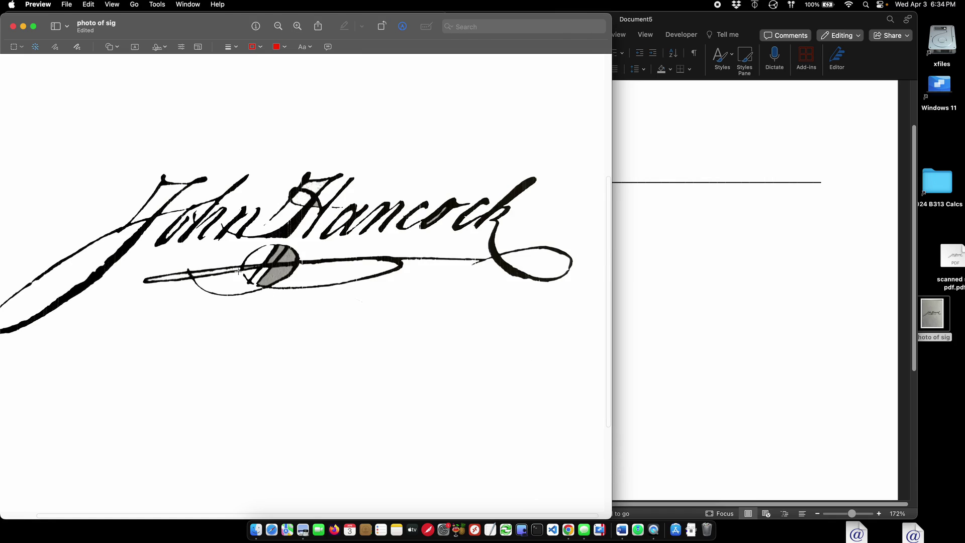
drag(280, 272, 273, 280)
drag(276, 279, 284, 249)
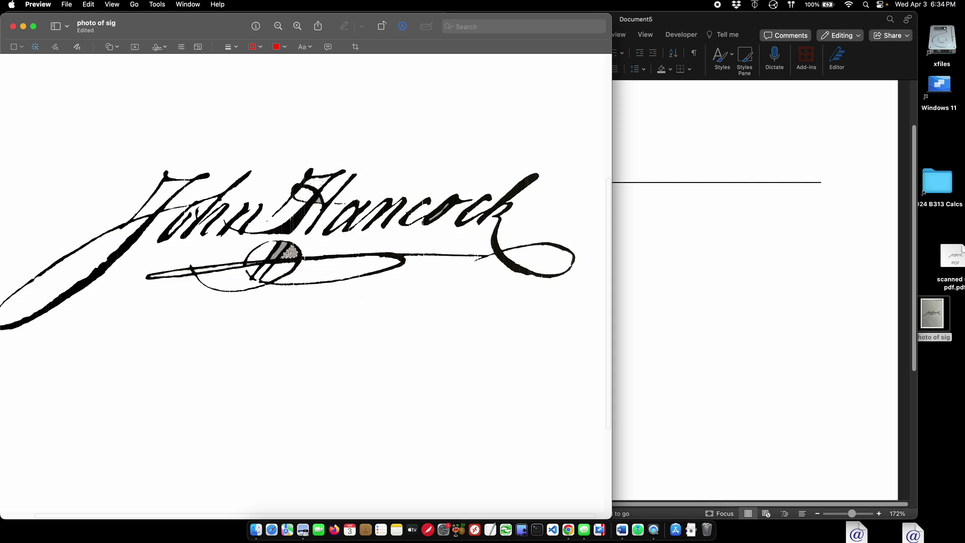
scroll(284, 247, down, 1)
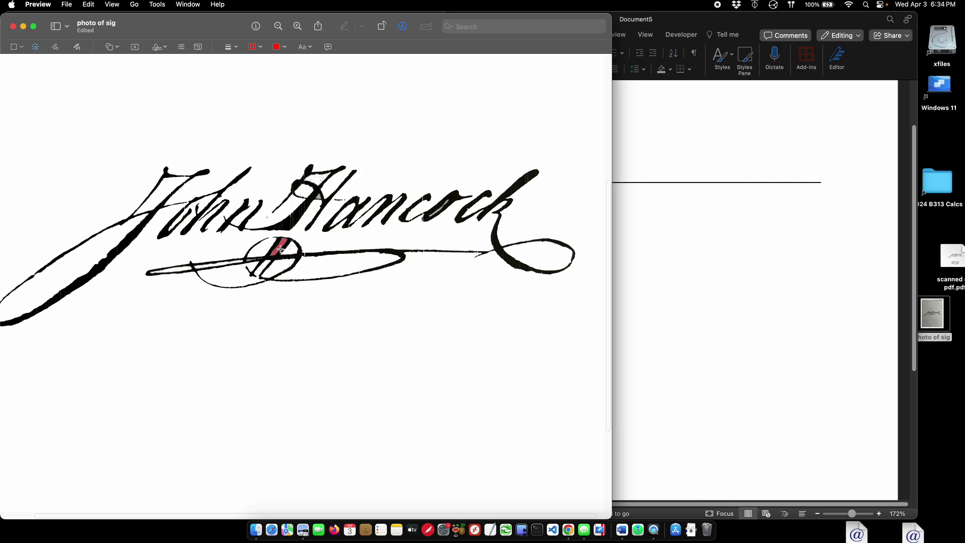
drag(280, 250, 284, 253)
scroll(284, 253, down, 1)
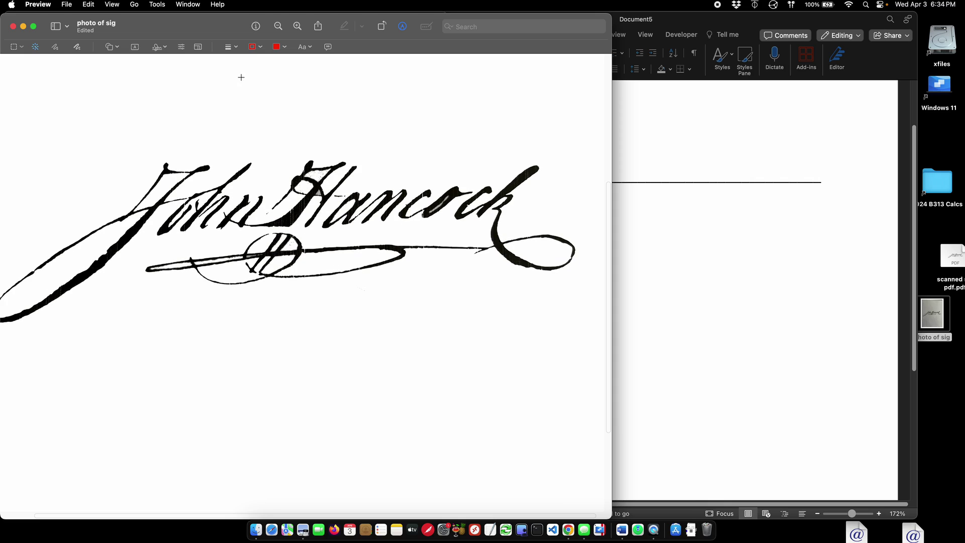
click(278, 27)
Adjust the zoom, then select the whole cleaned signature including its flourish and copy it.
click(279, 26)
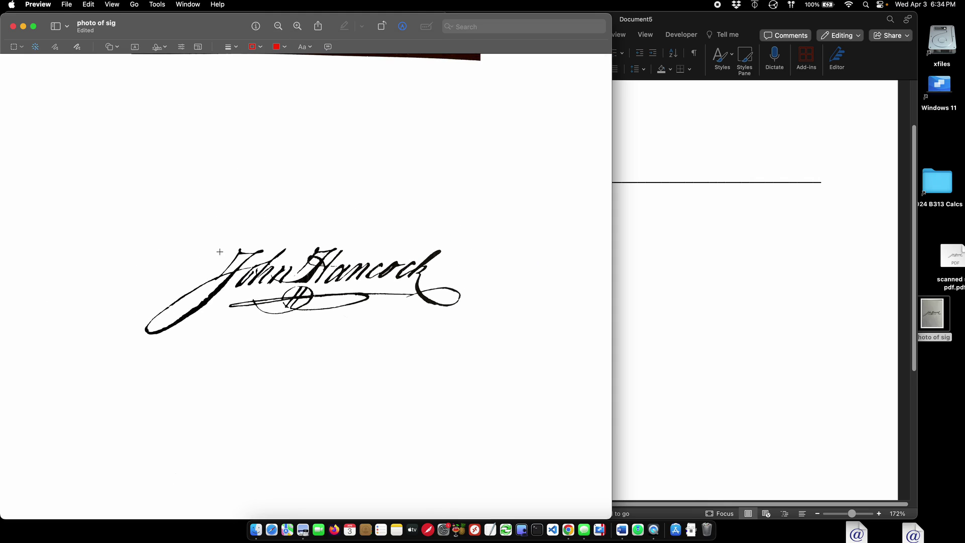
click(302, 28)
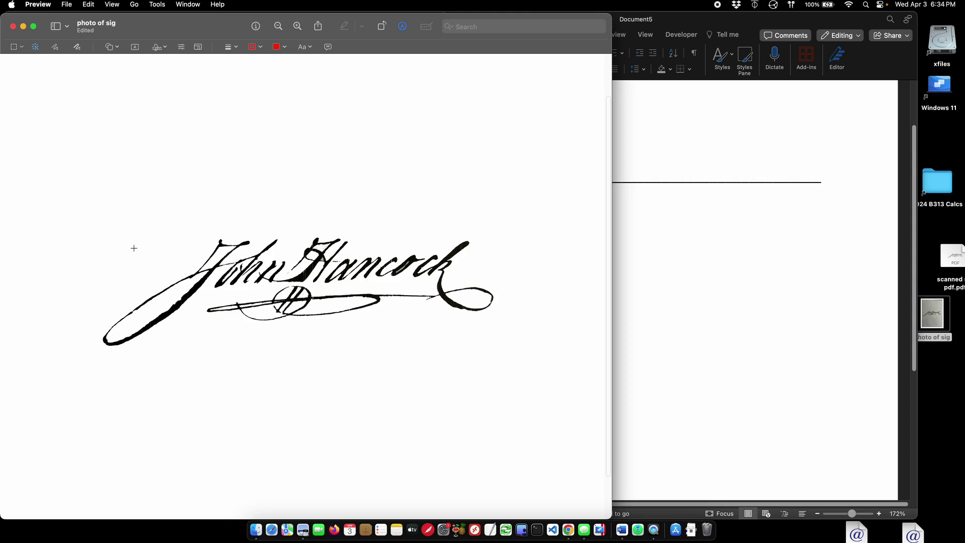
mouse_move(110, 206)
mouse_down()
mouse_move(247, 275)
mouse_move(501, 331)
mouse_up()
drag(111, 331, 98, 352)
click(87, 4)
click(100, 58)
Paste a duplicate of the signature and move it above the original.
click(88, 4)
click(100, 69)
drag(333, 229, 313, 149)
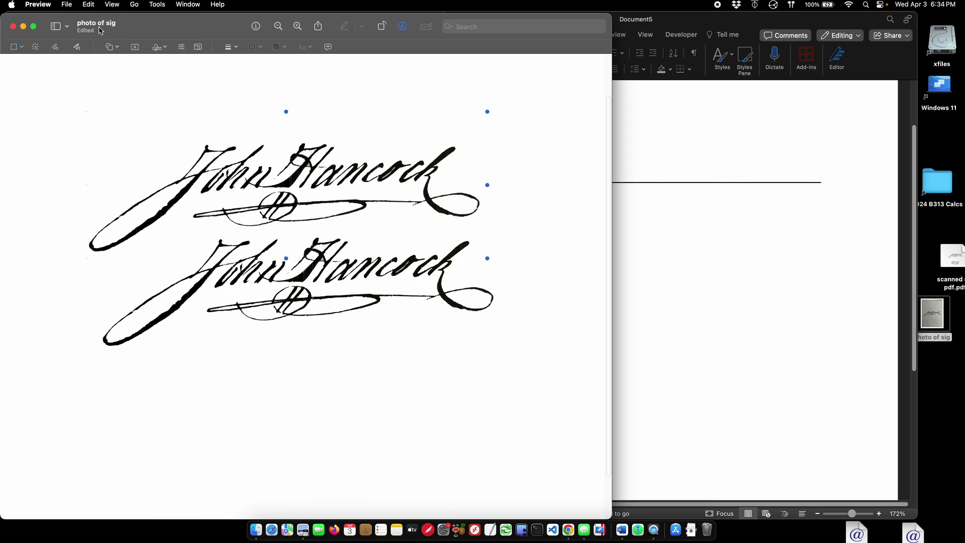
click(88, 4)
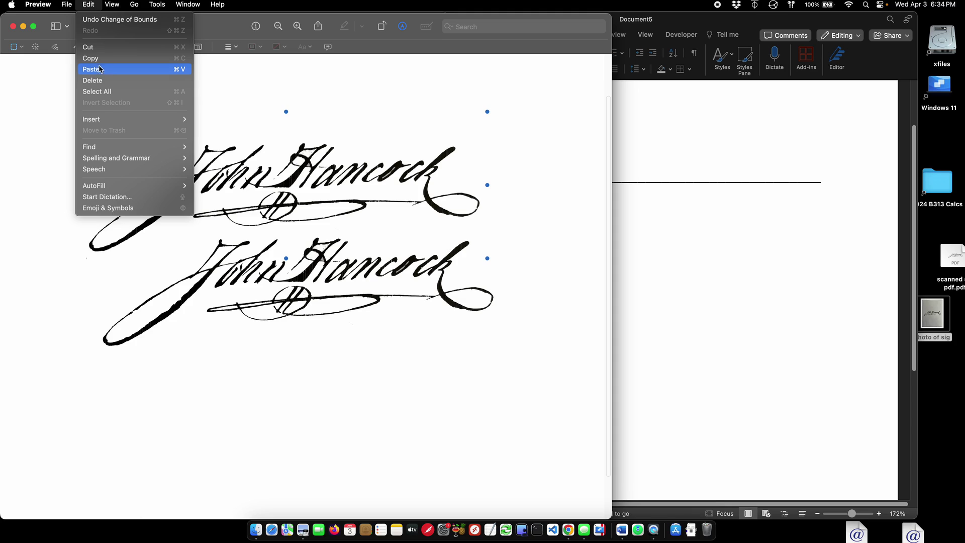
Copy the signature, open Word's context menu, then dismiss it and return to Preview.
click(96, 58)
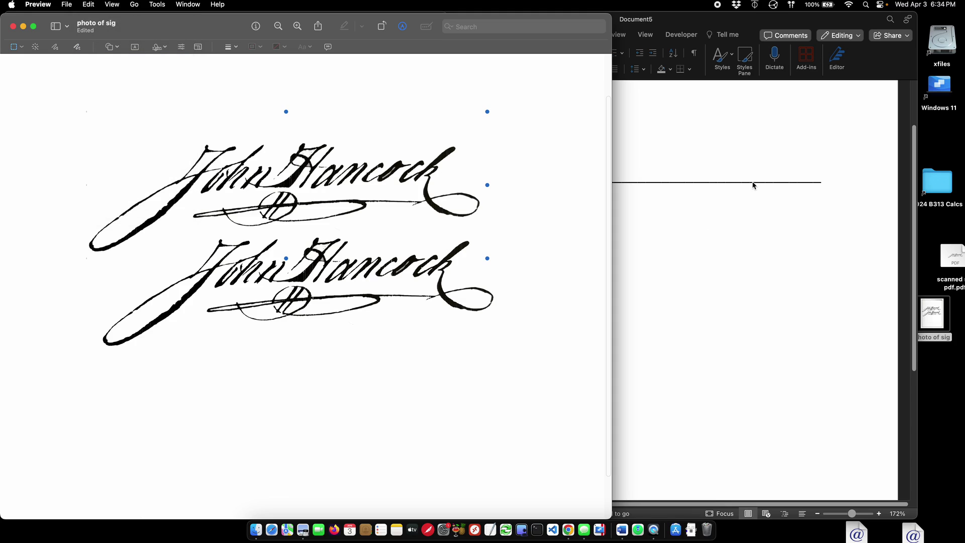
click(727, 181)
right_click(677, 169)
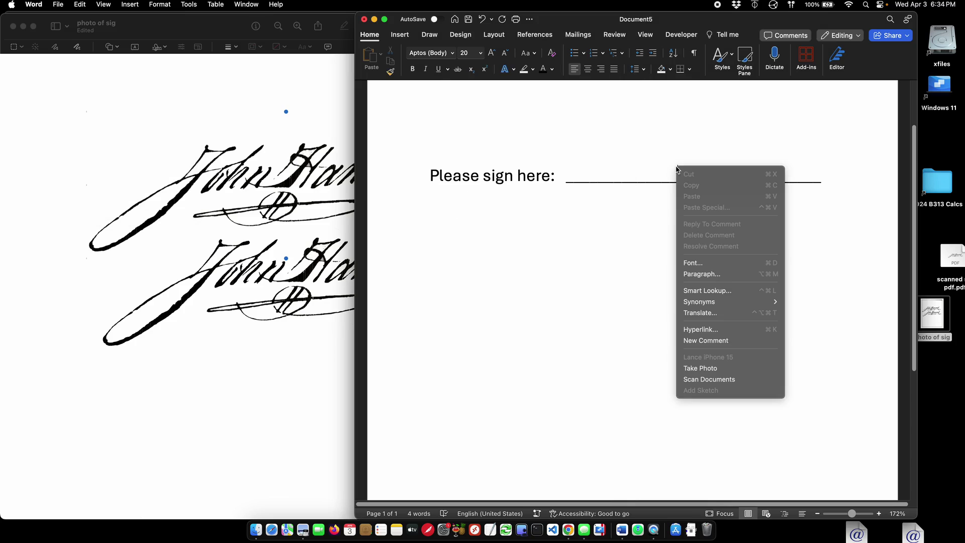
click(591, 198)
click(80, 4)
click(343, 146)
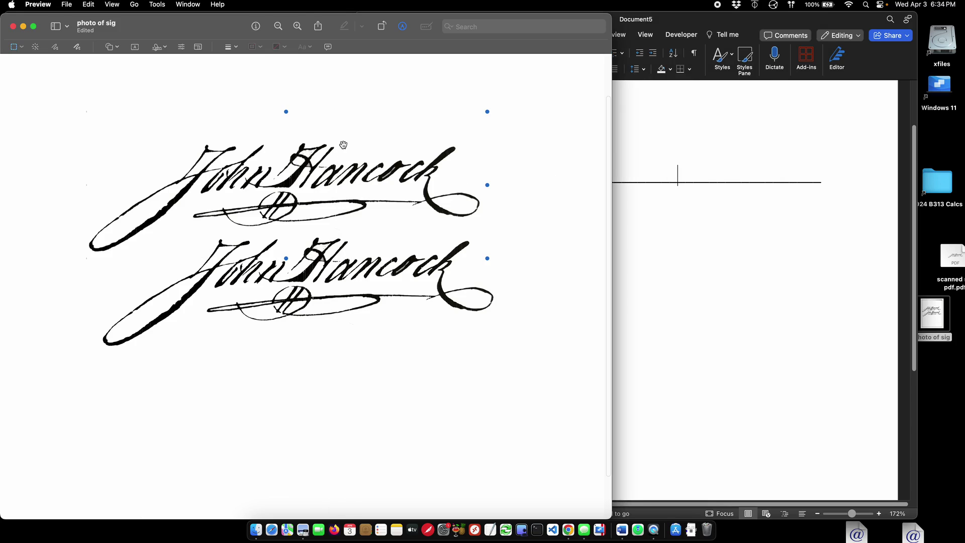
Copy the signature again, try Word's context menu, then undo the upper duplicate in Preview.
click(88, 4)
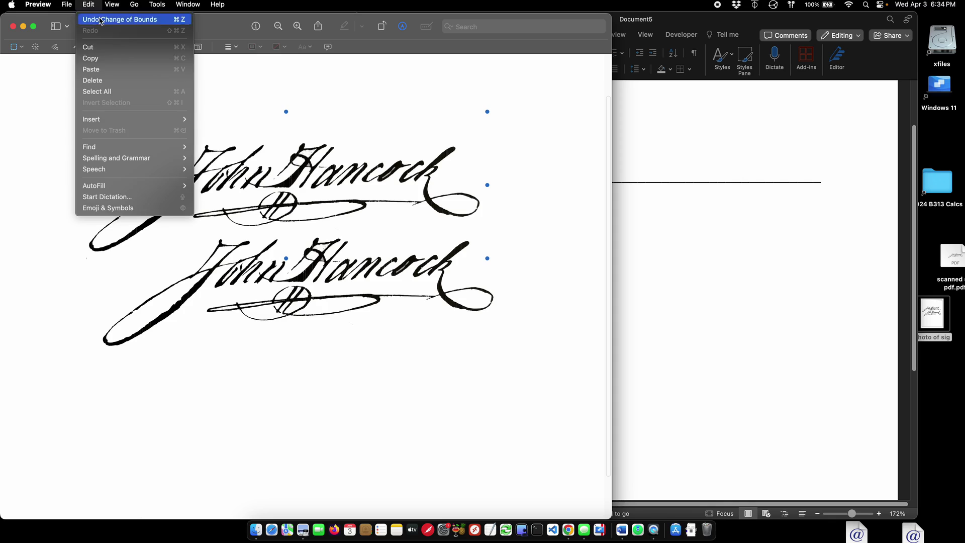
click(104, 58)
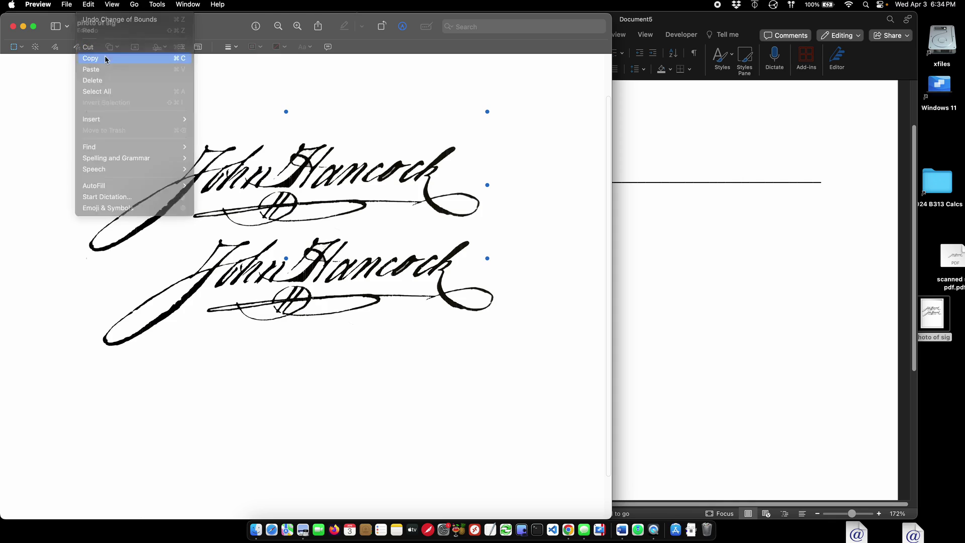
click(644, 211)
right_click(647, 215)
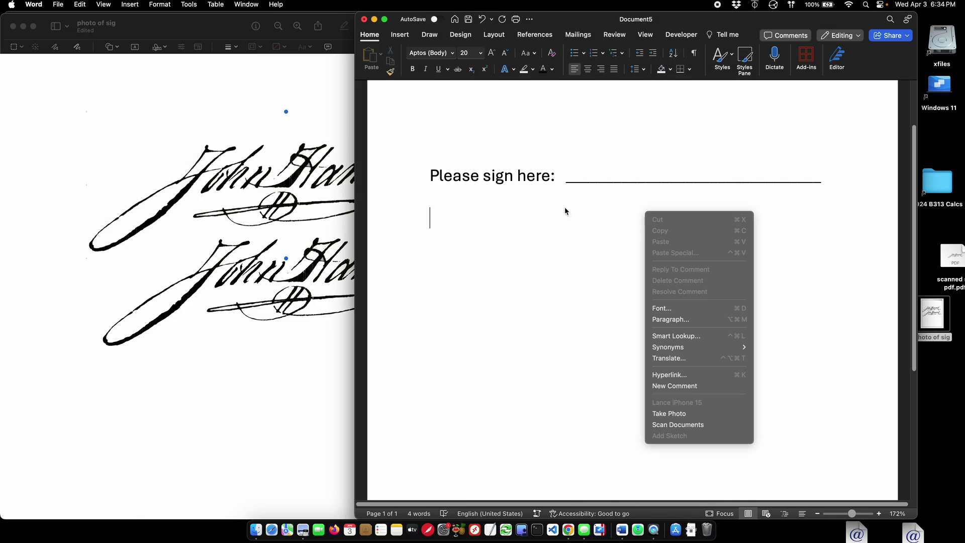
click(135, 138)
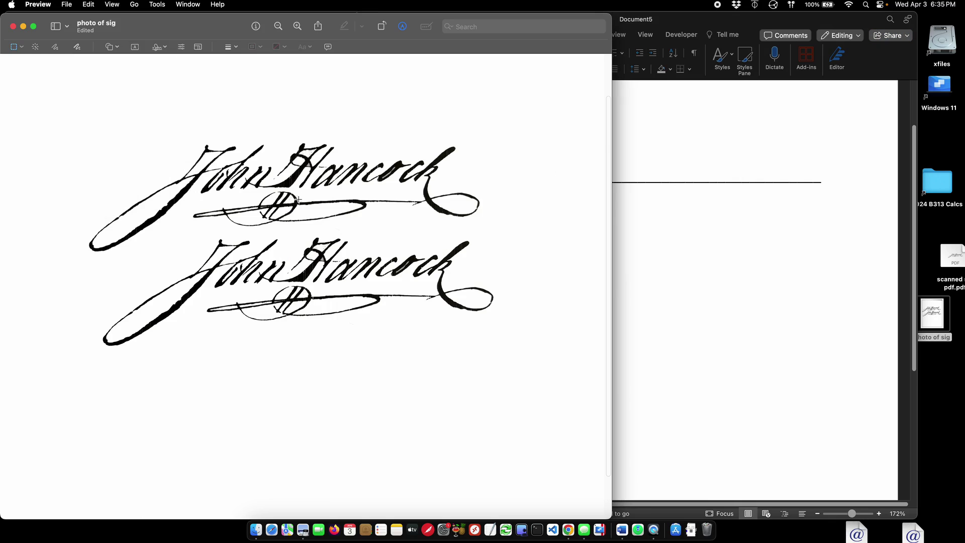
key(super+z)
Enclose the remaining cleaned signature in a Rectangular Selection and copy it.
click(113, 47)
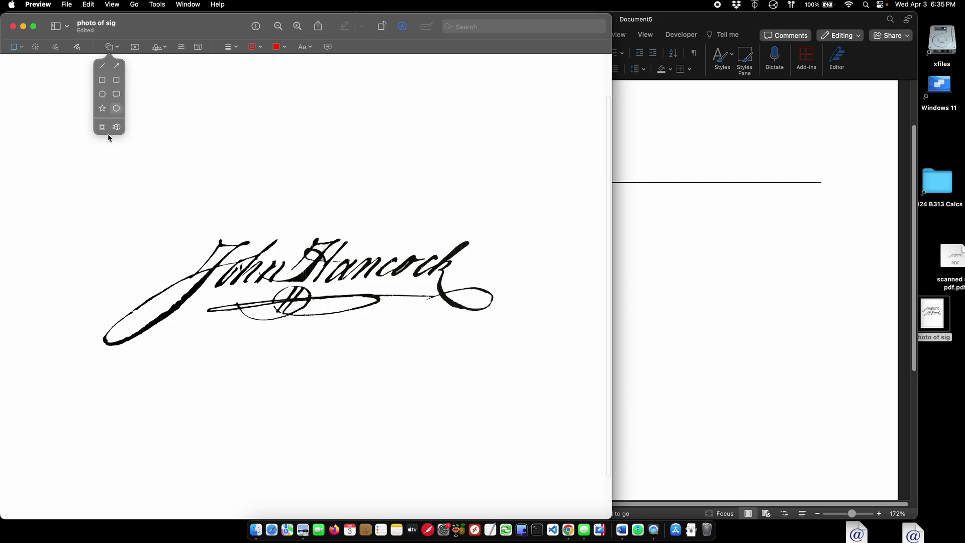
click(16, 47)
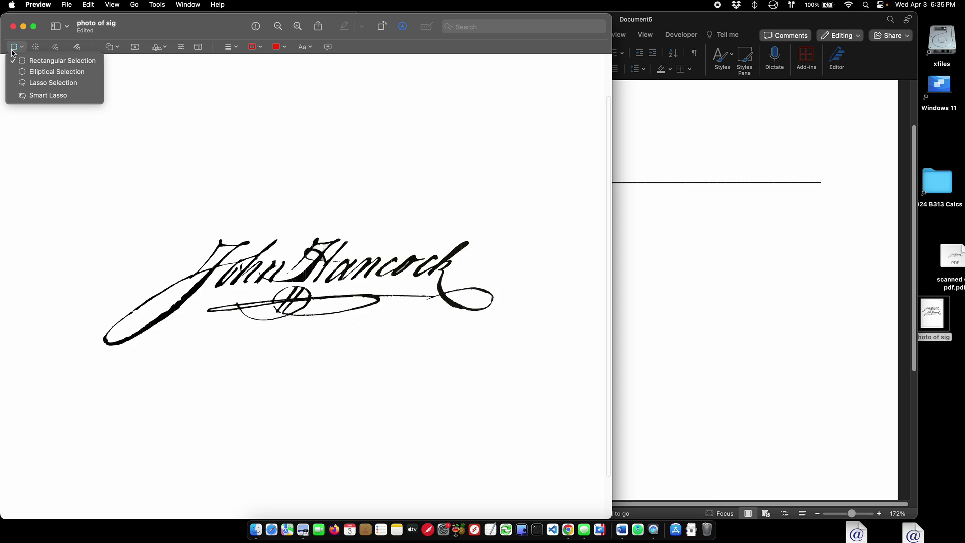
click(22, 61)
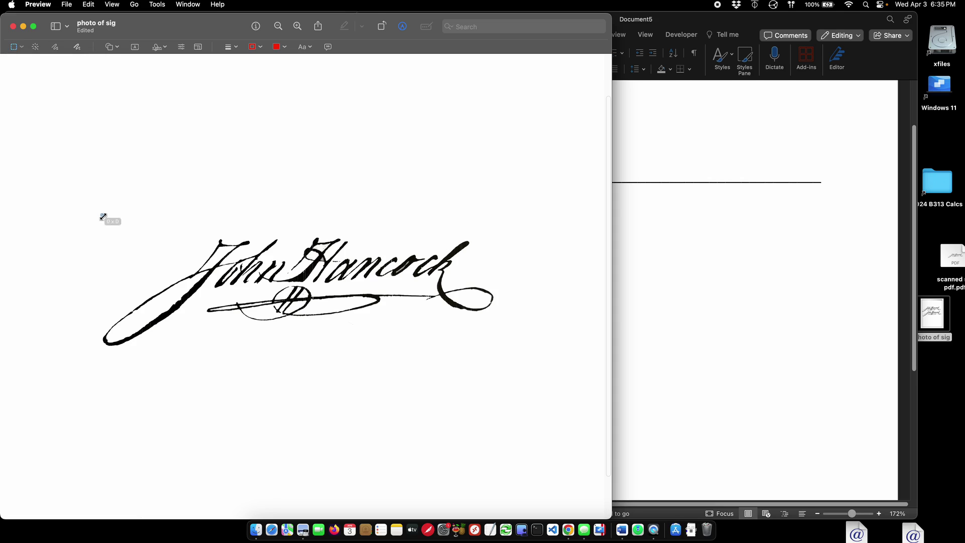
mouse_move(102, 217)
mouse_down()
mouse_move(448, 339)
mouse_move(506, 345)
mouse_up()
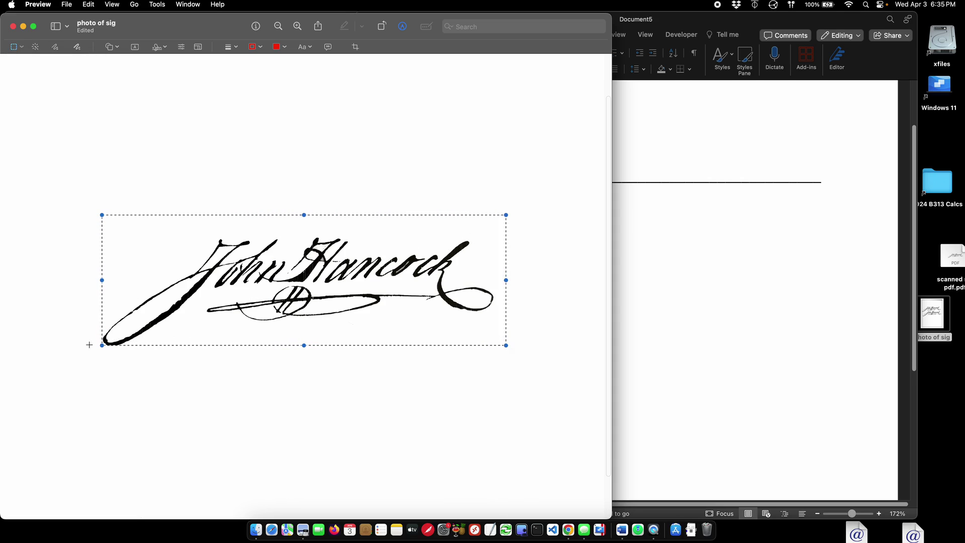
drag(102, 345, 99, 347)
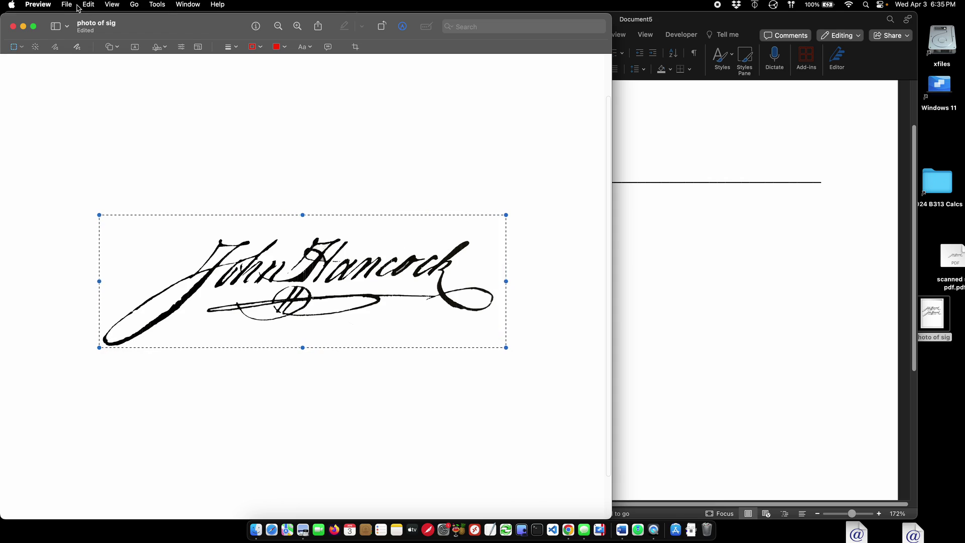
click(89, 4)
click(100, 59)
Paste the cleaned signature into Word and move it above 'Please sign here:'.
click(725, 224)
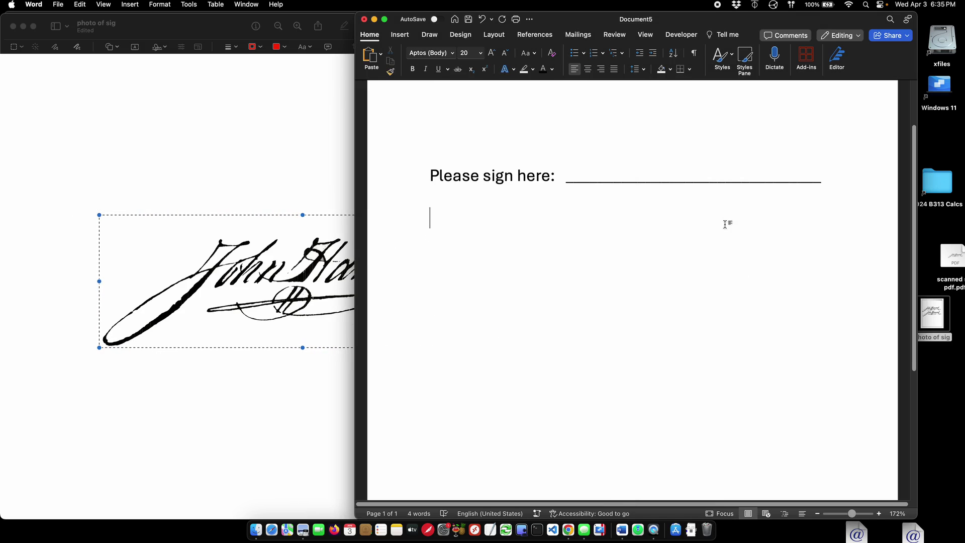
right_click(726, 224)
click(756, 256)
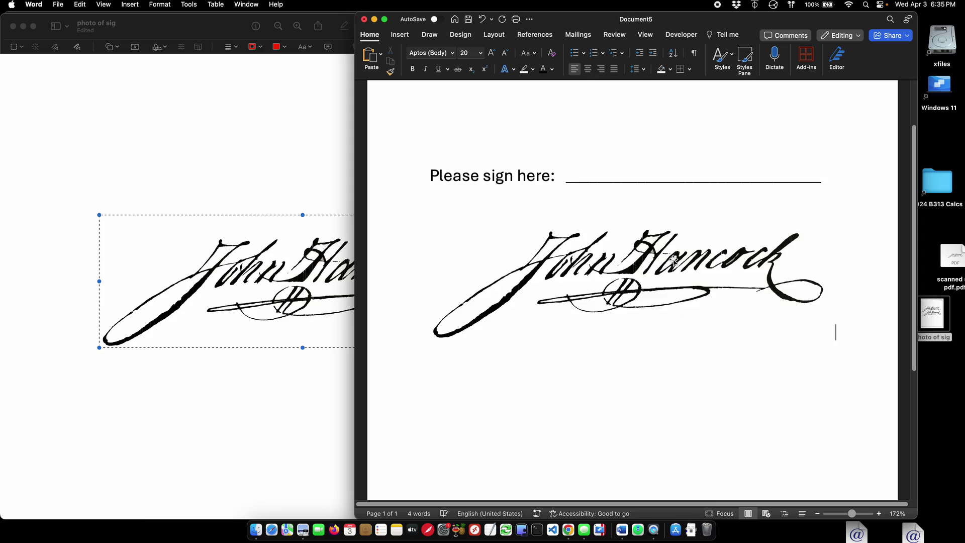
drag(670, 264, 710, 165)
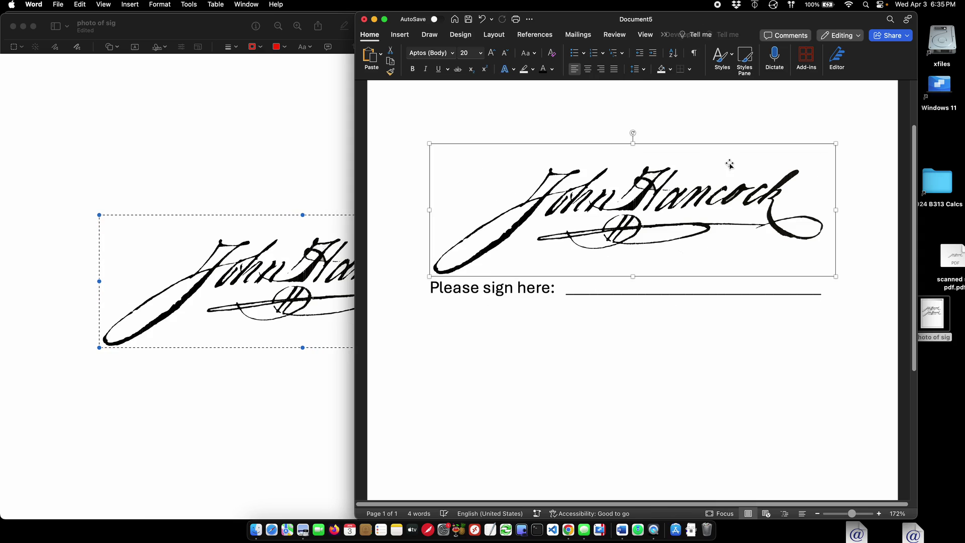
Set the pasted signature's text wrapping to Behind text.
right_click(706, 196)
click(744, 385)
click(486, 94)
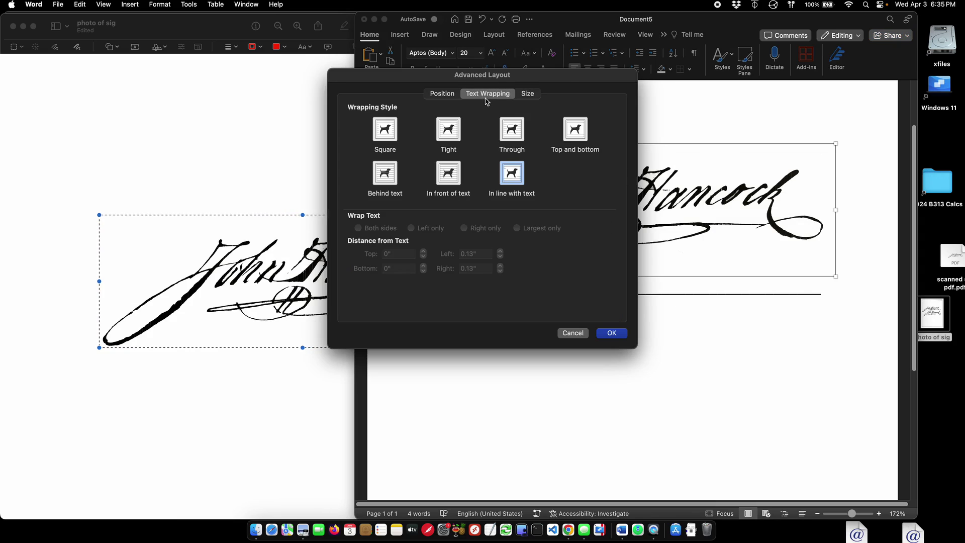
click(384, 173)
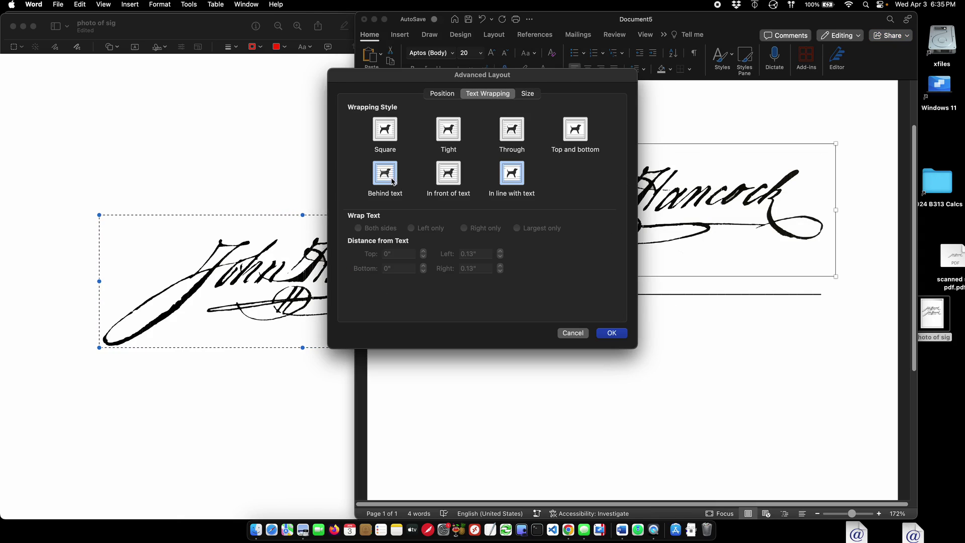
click(612, 333)
Position the signature over the line, add a blank line at top, undo the drop, and return to Preview.
mouse_move(680, 216)
mouse_down()
mouse_move(669, 190)
mouse_move(696, 163)
mouse_up()
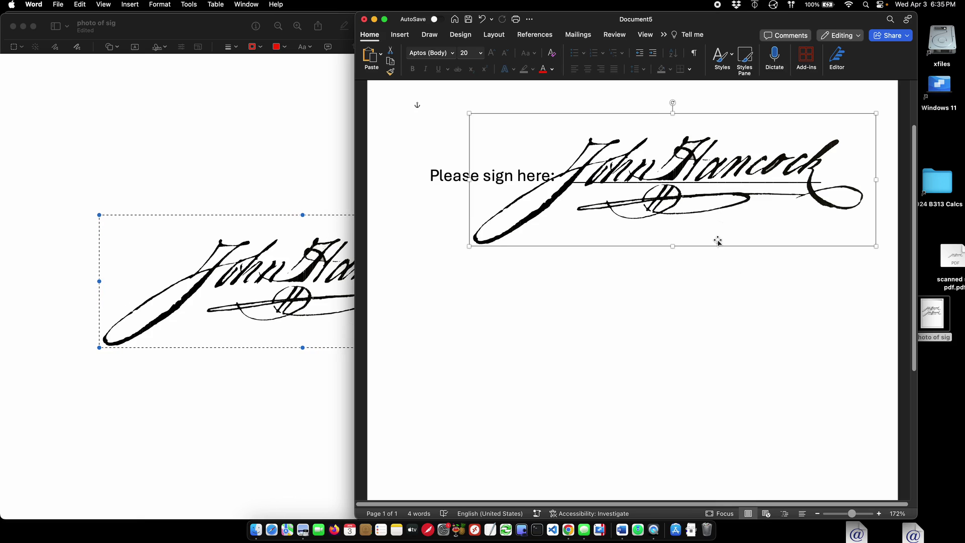
mouse_move(712, 218)
mouse_down()
mouse_move(655, 256)
mouse_move(711, 241)
mouse_move(696, 229)
mouse_up()
click(531, 105)
key(Return)
key(Return)
key(Return)
key(Return)
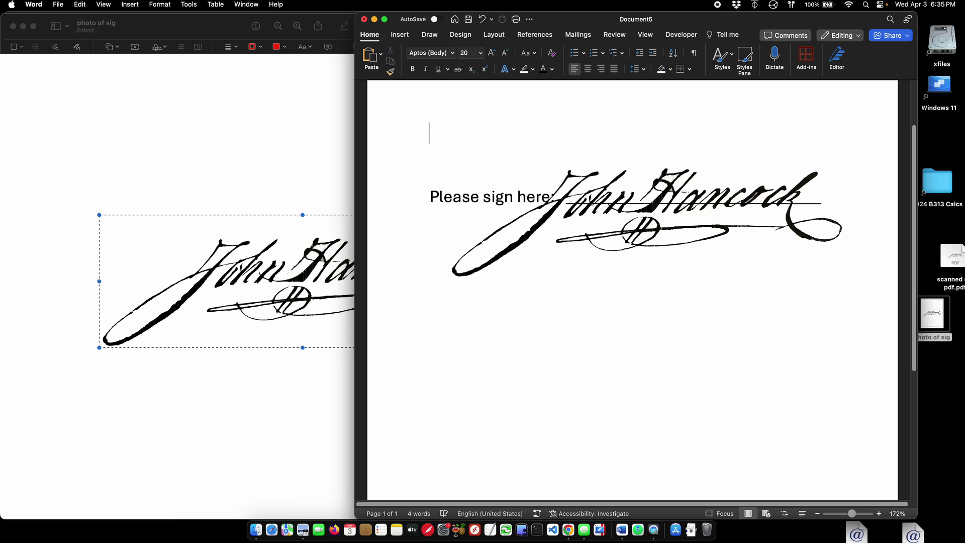
scroll(633, 252, down, 5)
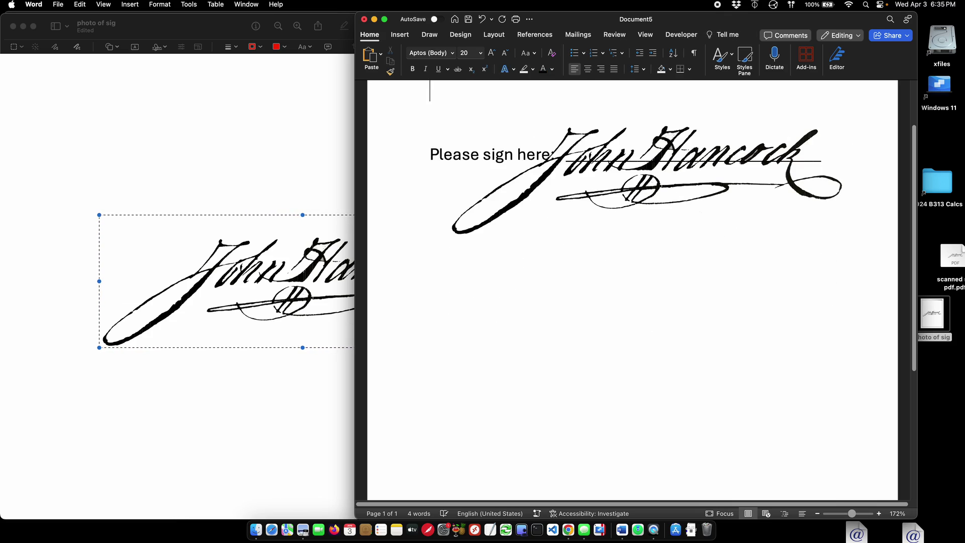
scroll(634, 251, up, 3)
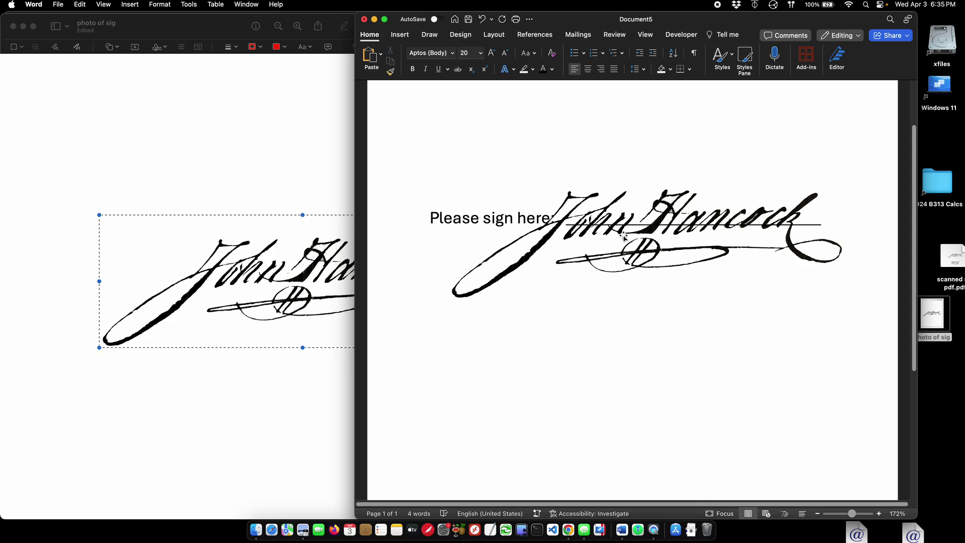
drag(623, 236, 623, 236)
key(super+z)
click(253, 183)
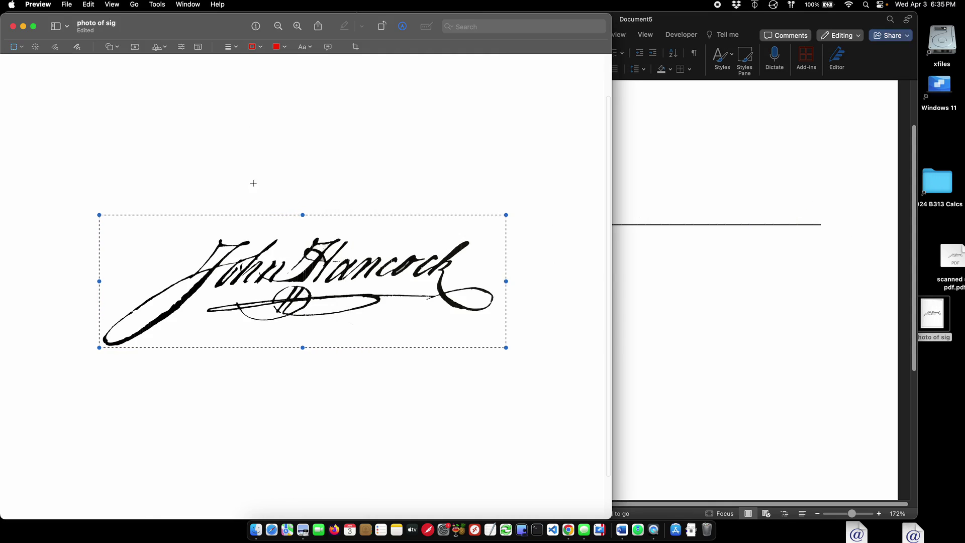
Copy the cleaned signature from Preview and paste it into the Word document above 'Please sign here:'.
click(88, 4)
click(116, 78)
click(704, 170)
right_click(658, 176)
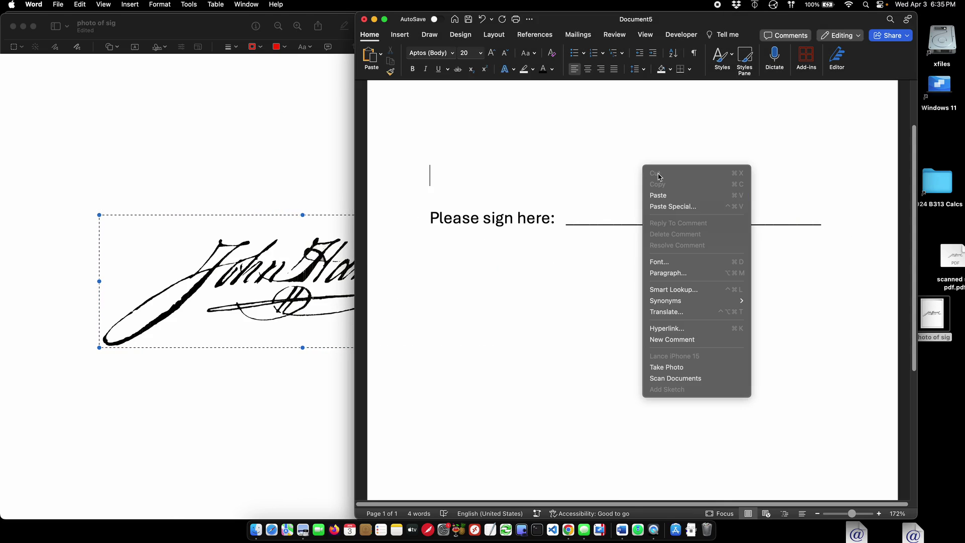
click(669, 196)
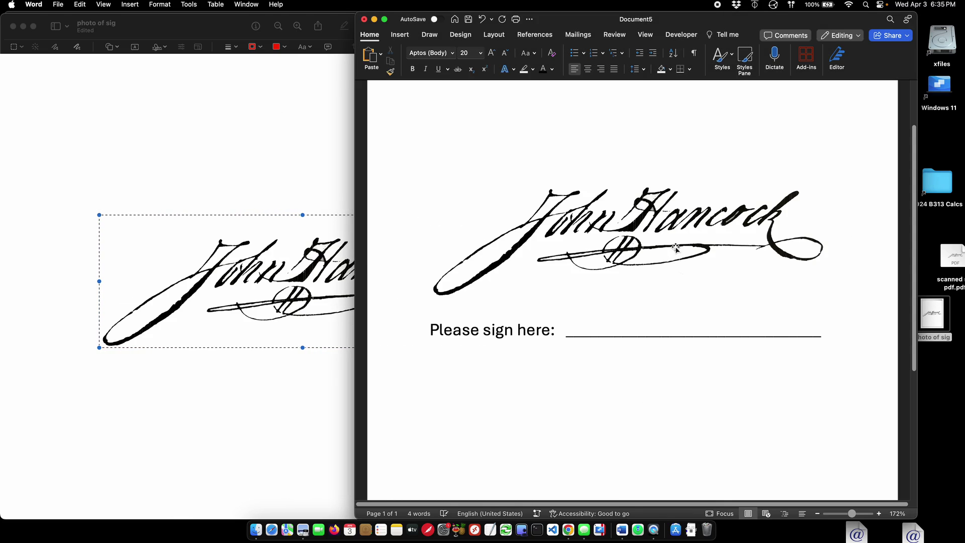
Set the signature picture's text wrapping to Behind text.
right_click(676, 248)
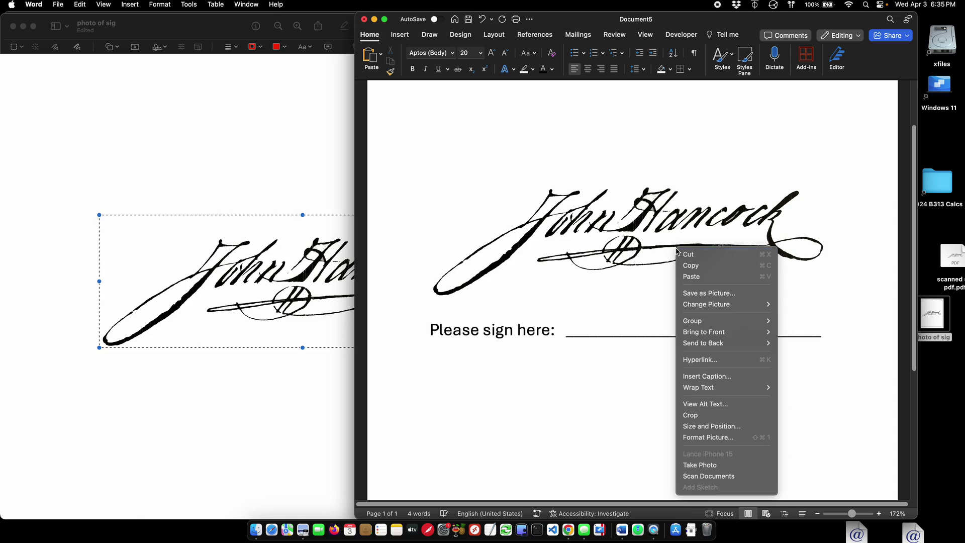
click(711, 426)
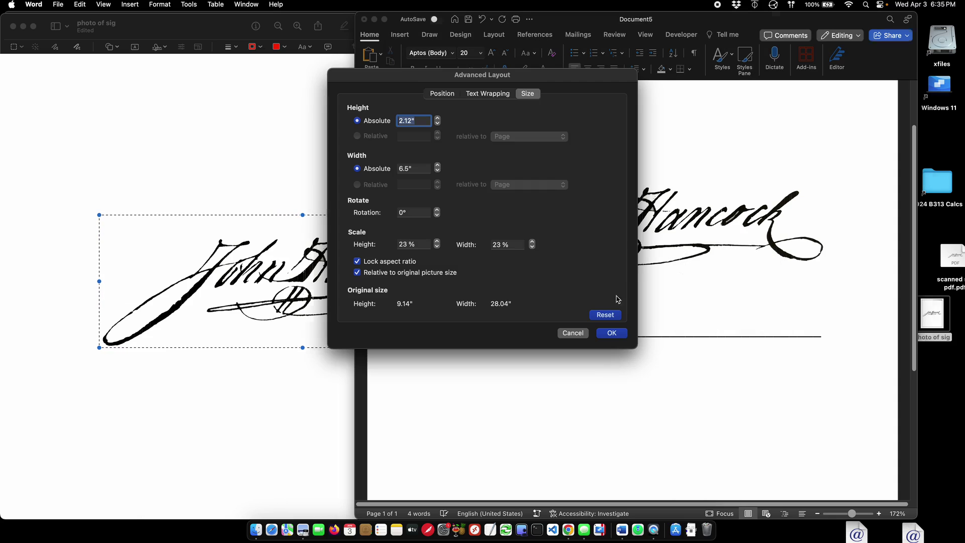
click(487, 95)
click(386, 176)
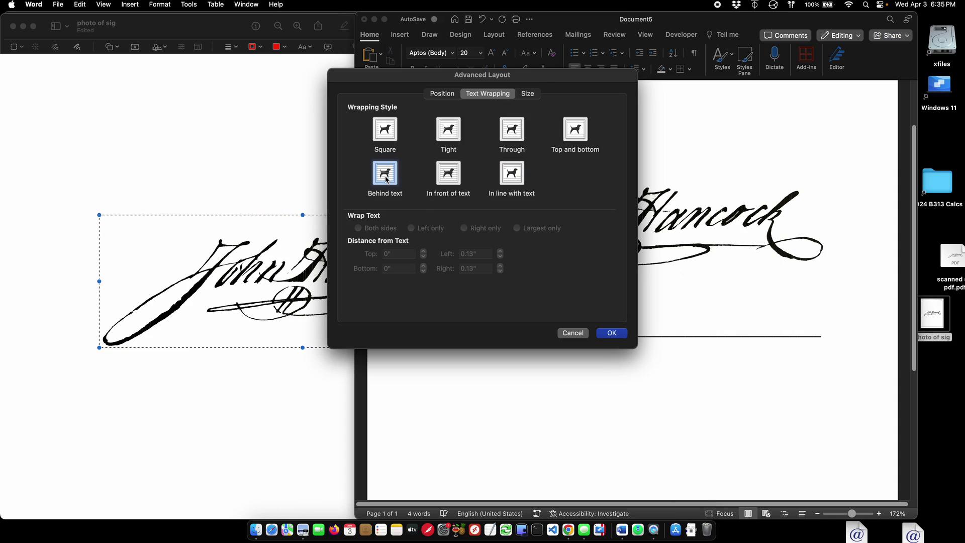
click(612, 332)
Shrink the signature and position it across the 'Please sign here:' line.
drag(671, 229, 694, 224)
drag(454, 292, 570, 253)
mouse_move(695, 190)
mouse_down()
mouse_move(668, 216)
mouse_move(675, 207)
mouse_up()
click(623, 153)
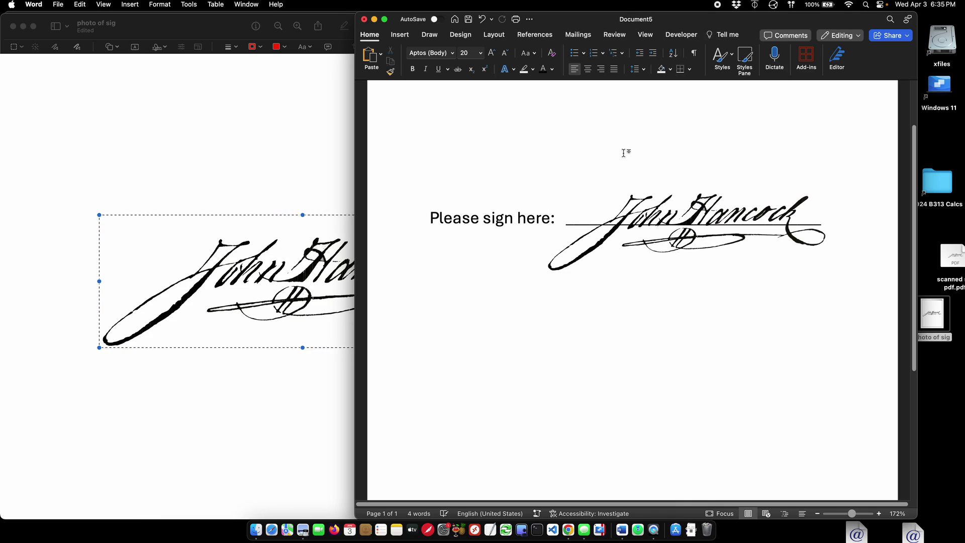
key(Return)
key(Return)
key(BackSpace)
key(BackSpace)
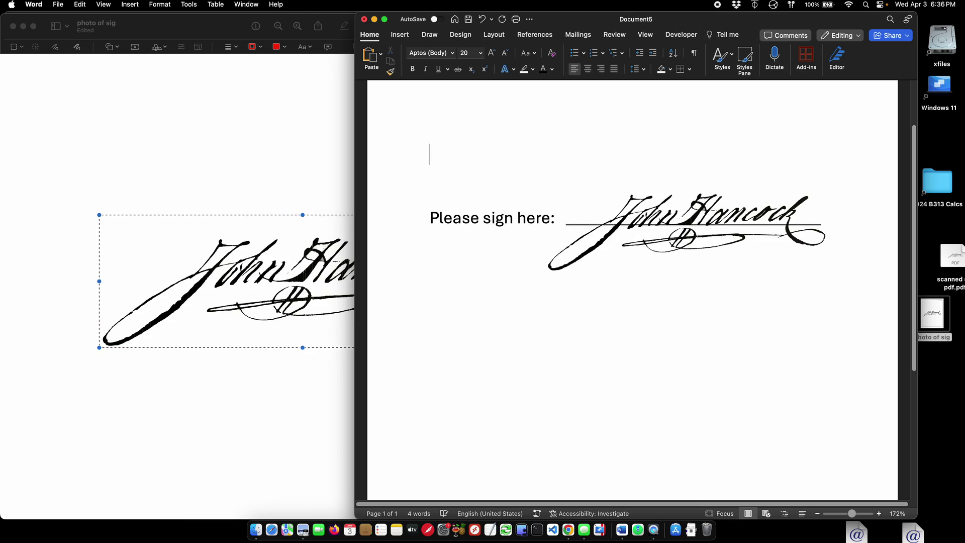